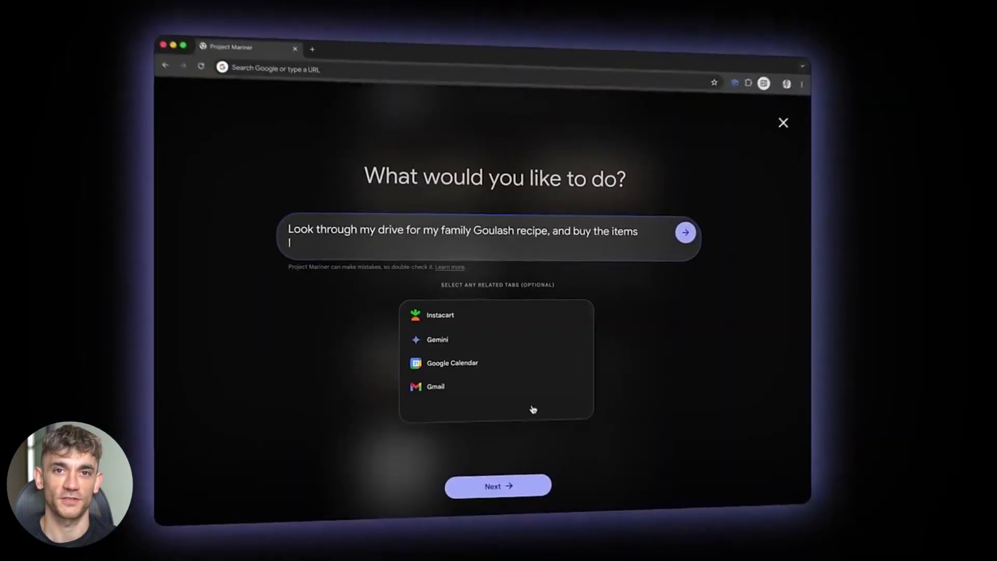
pyautogui.write('I need on Instacart')
# Include the Instacart tab in the Mariner shopping task, then open NotebookLM's Surrealism mind map.
pyautogui.click(440, 315)
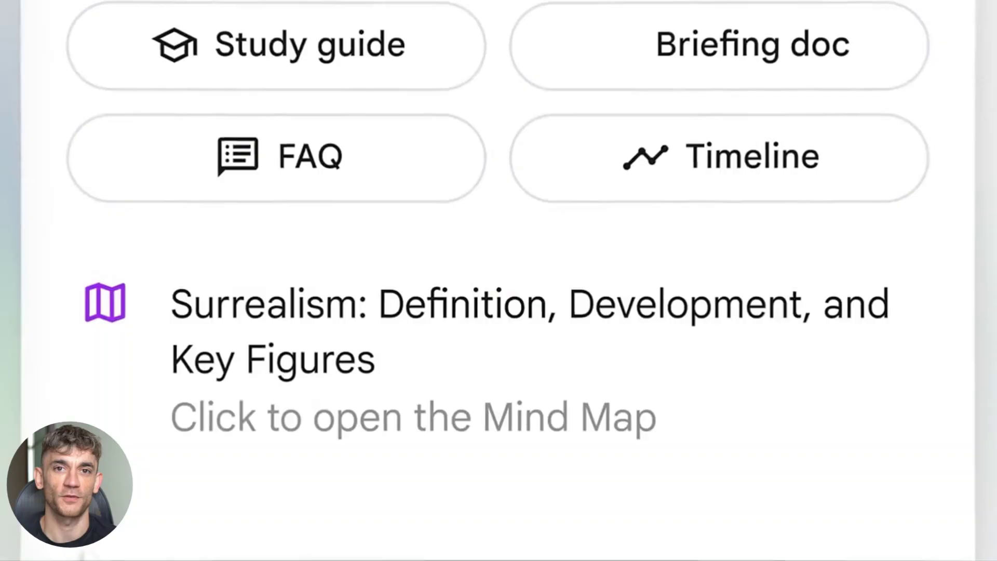
pyautogui.click(721, 397)
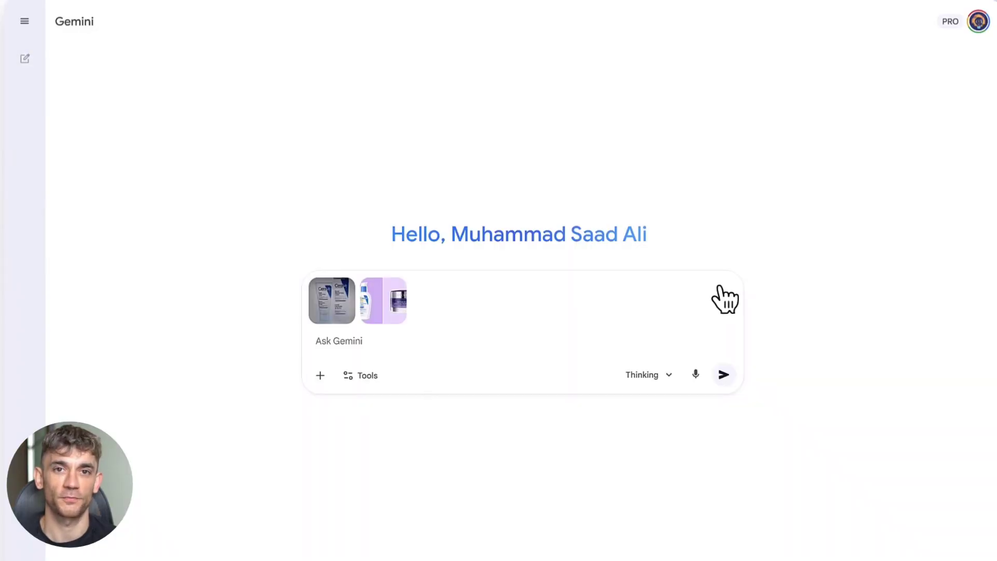
# Send Gemini a prompt asking it to compare the two attached moisturizer photos.
pyautogui.click(338, 345)
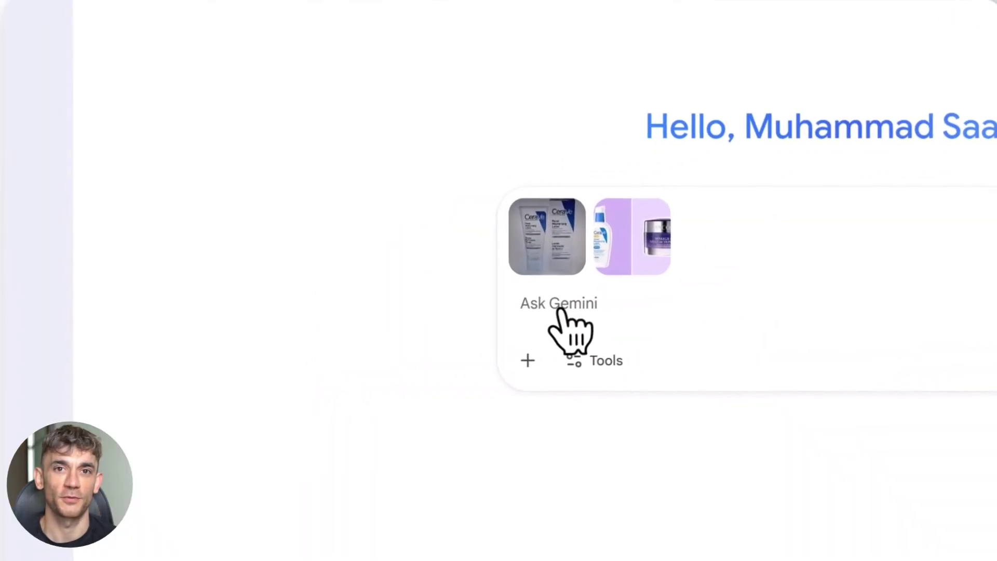
pyautogui.write('moisturizers.')
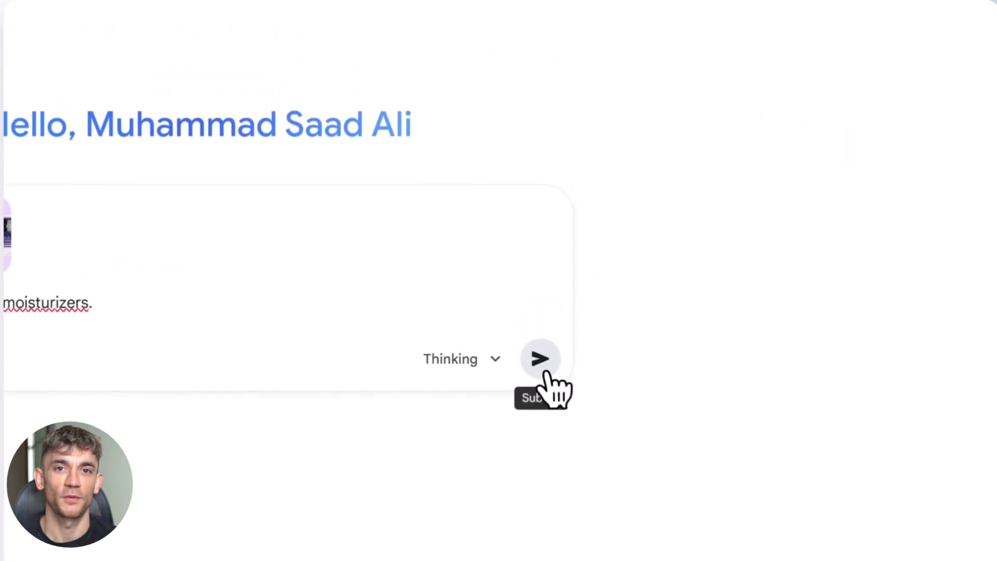
pyautogui.click(541, 323)
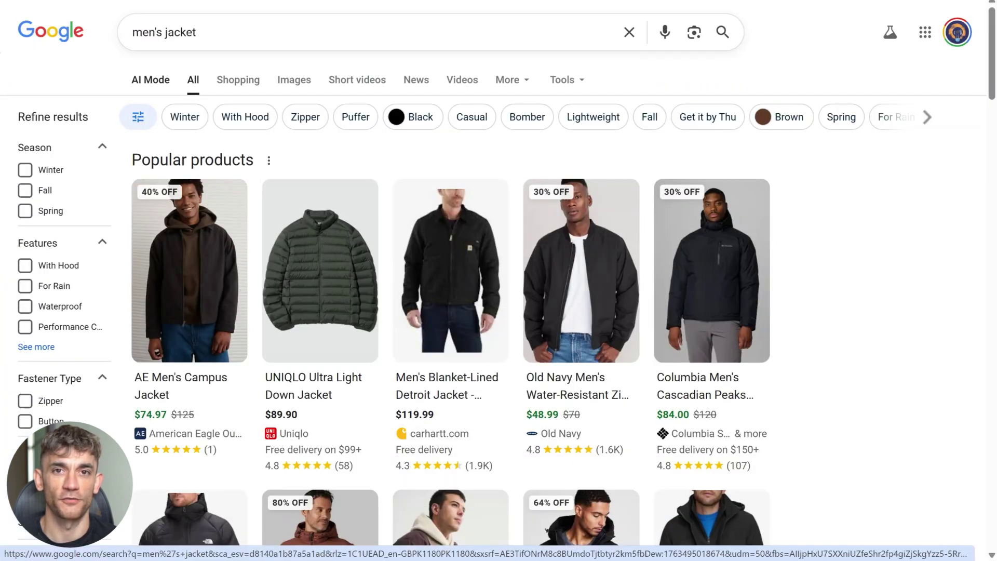
# Switch the men's jacket search results into AI Mode.
pyautogui.click(151, 79)
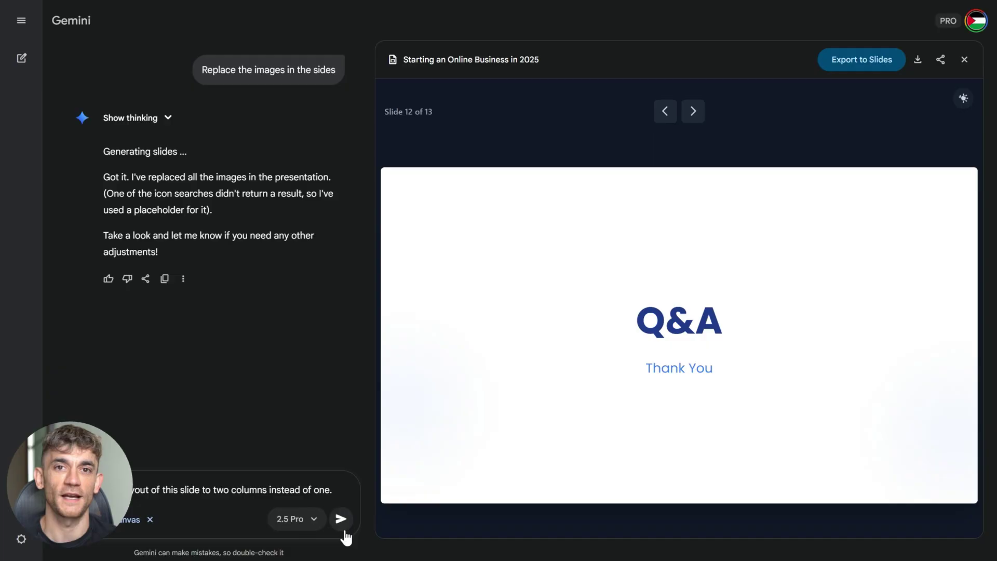
# Send the two-column layout request and step through to slide 6 to check the result.
pyautogui.click(337, 524)
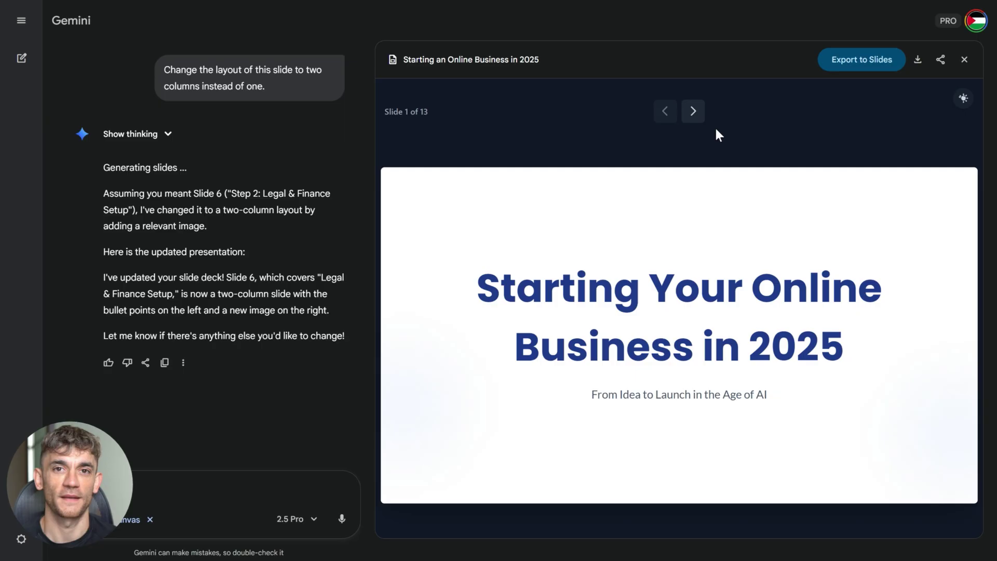
pyautogui.click(697, 125)
pyautogui.click(698, 125)
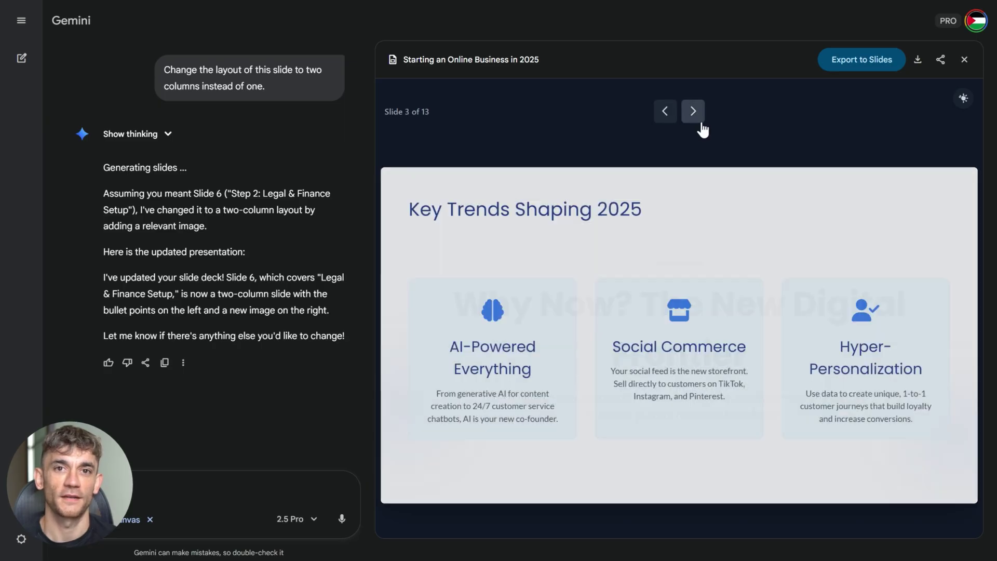
pyautogui.click(697, 125)
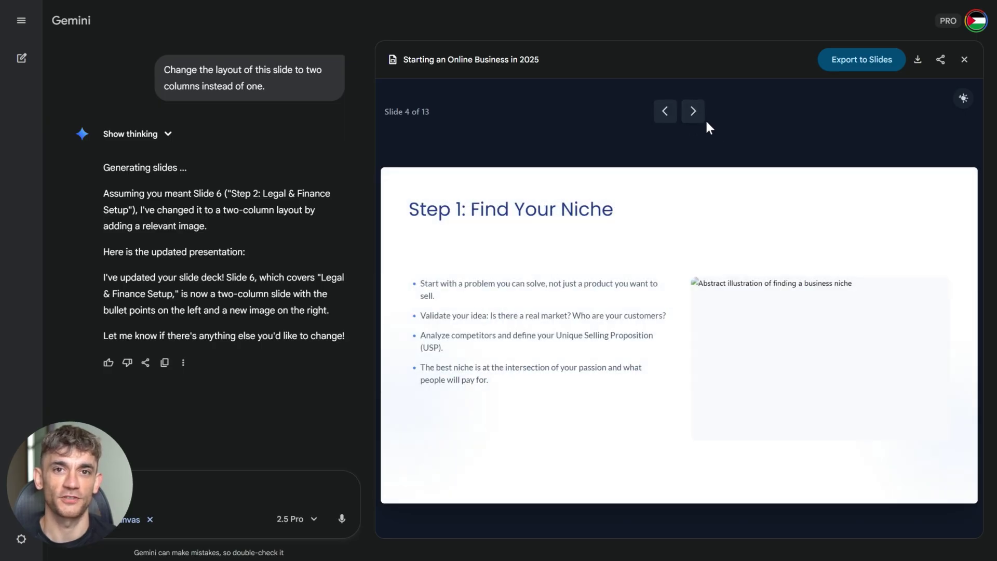
pyautogui.click(696, 121)
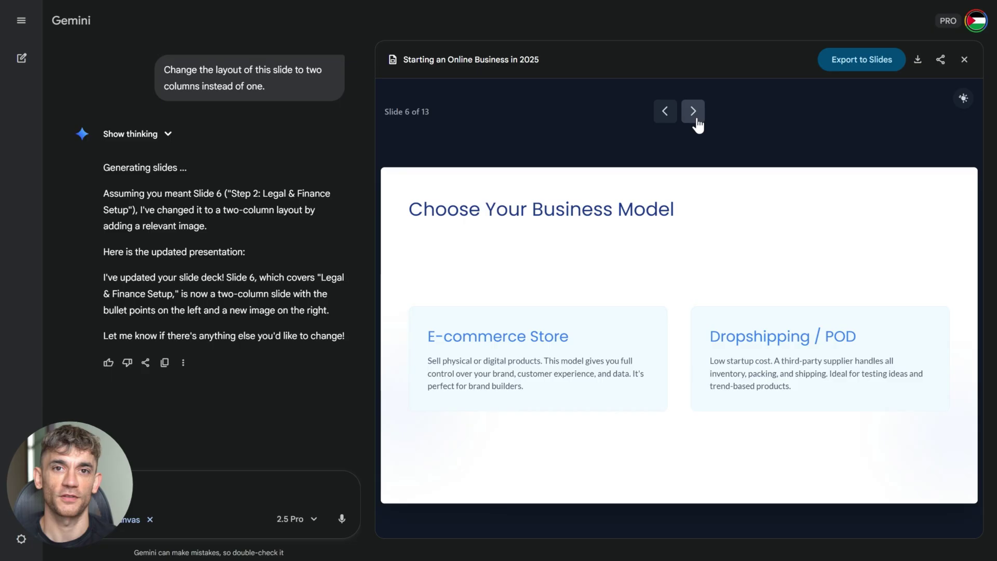
pyautogui.click(696, 121)
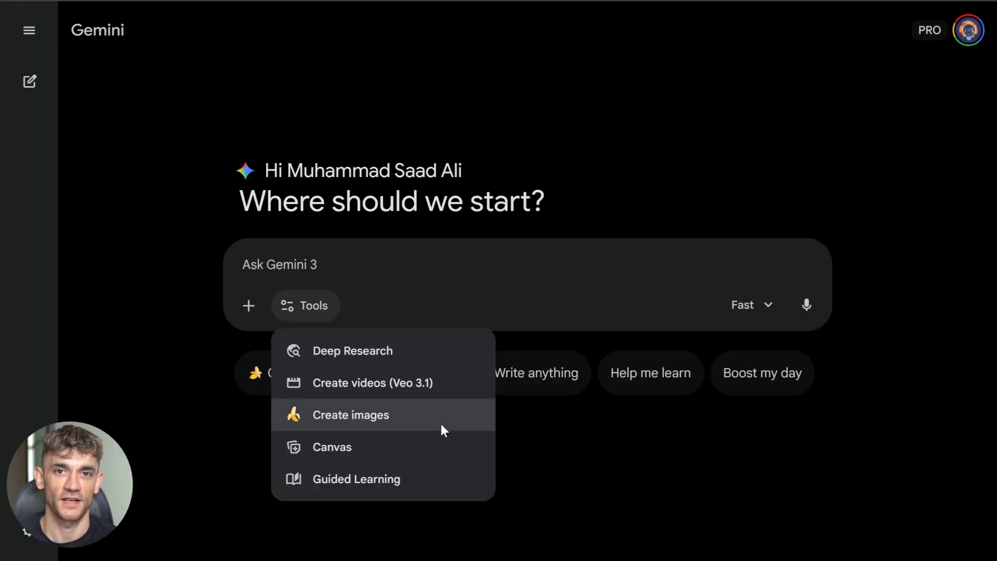
# Highlight the slide's closing text and send 'Replace the images in the sides'.
pyautogui.click(441, 424)
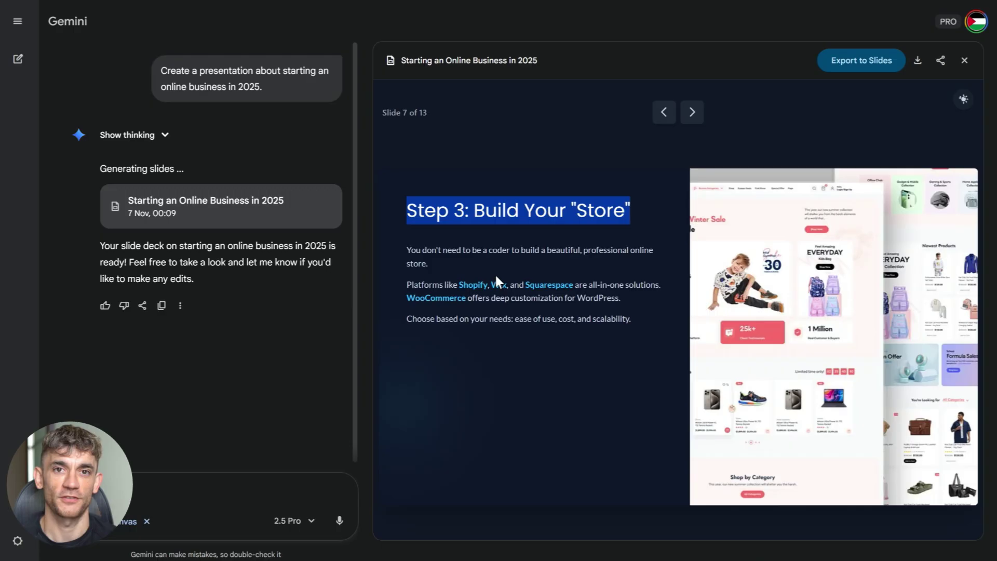
pyautogui.moveTo(634, 319); pyautogui.dragTo(422, 267)
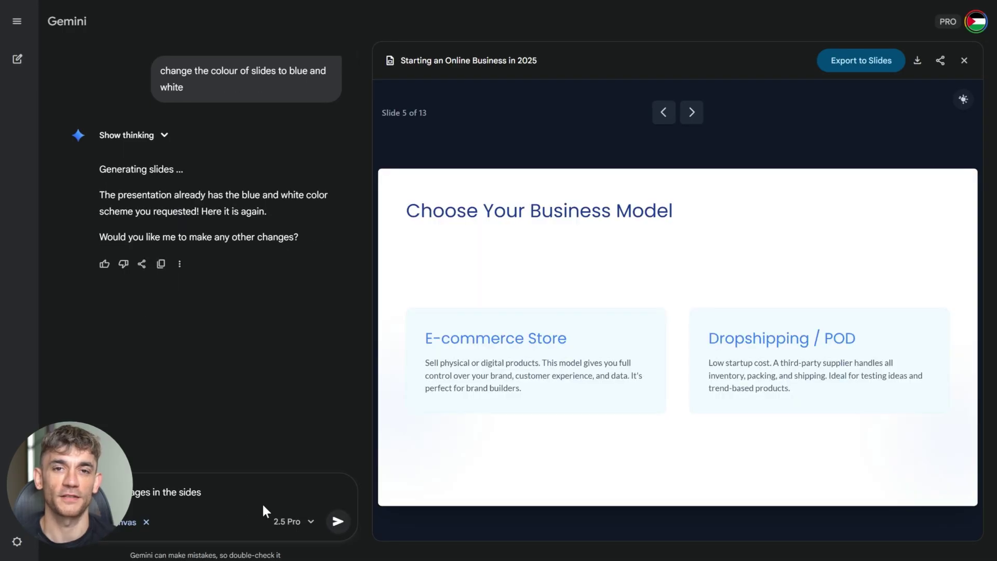
pyautogui.click(338, 522)
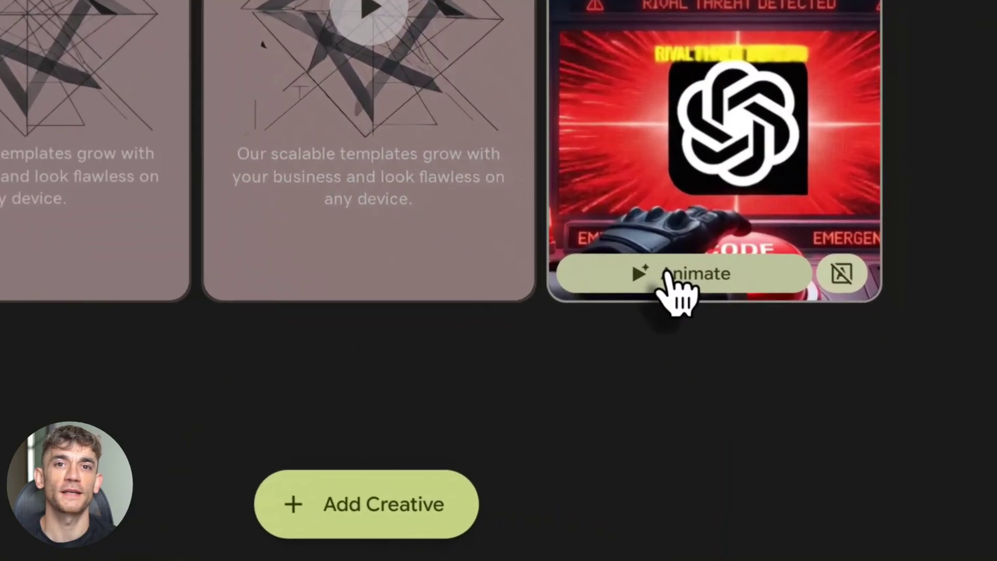
# Animate the red Professional Edge creative, play the video and download it.
pyautogui.click(668, 271)
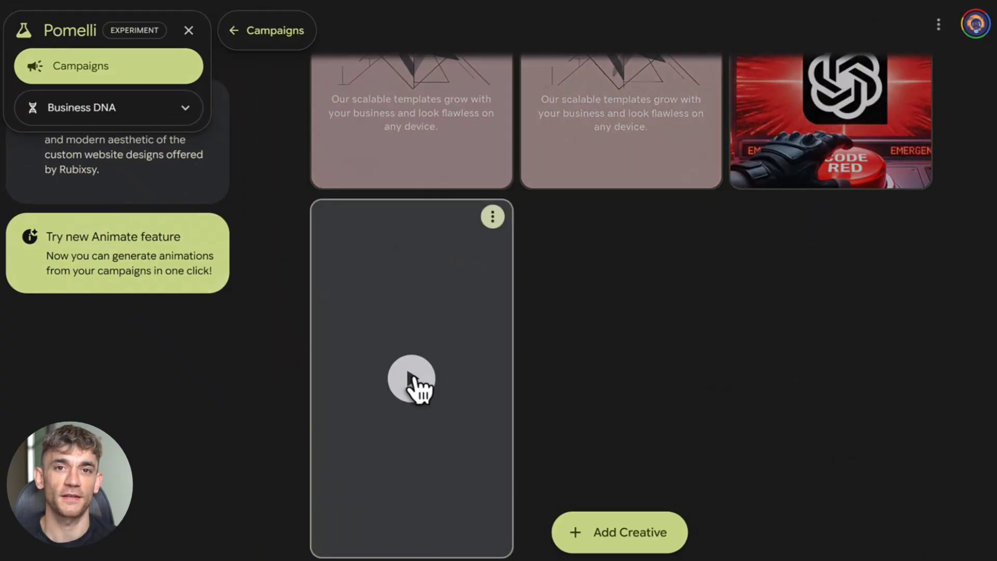
pyautogui.click(413, 382)
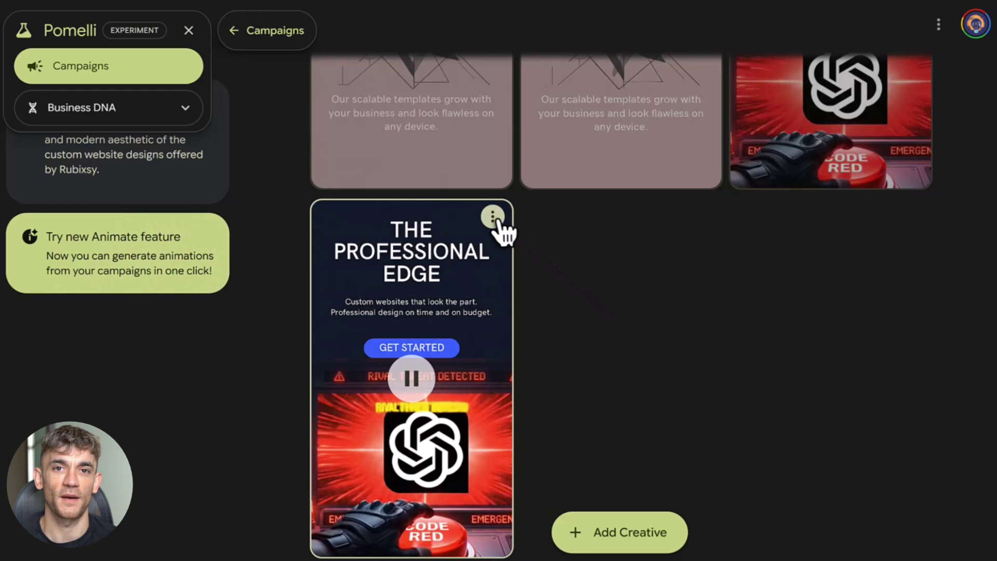
pyautogui.click(493, 218)
pyautogui.click(523, 258)
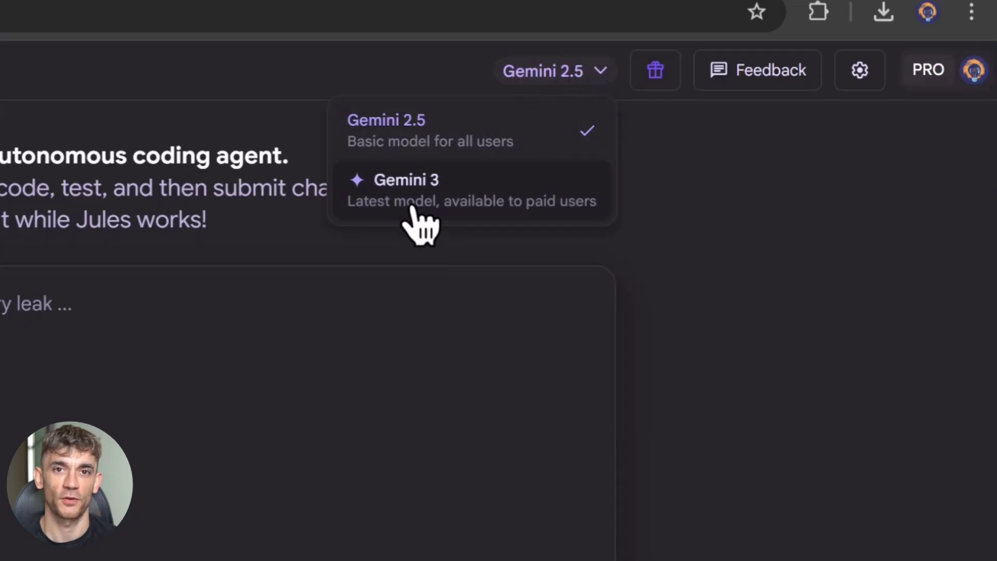
# Switch Jules to Gemini 3 and submit the Flutter translator-app request.
pyautogui.click(421, 222)
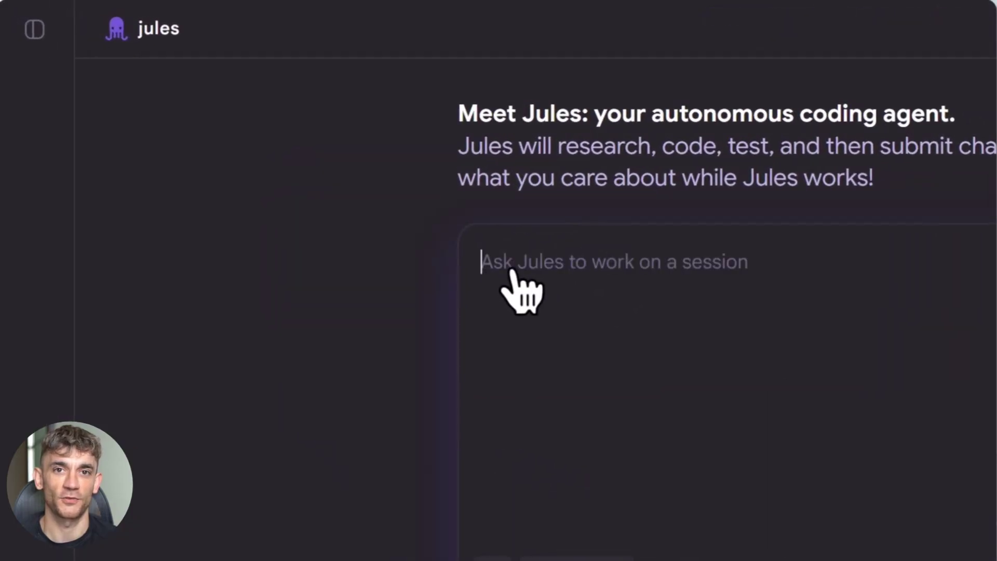
pyautogui.write('Build a translator app in Flutter Create UI + API logic + translation function + language dropdown. Explain how it works')
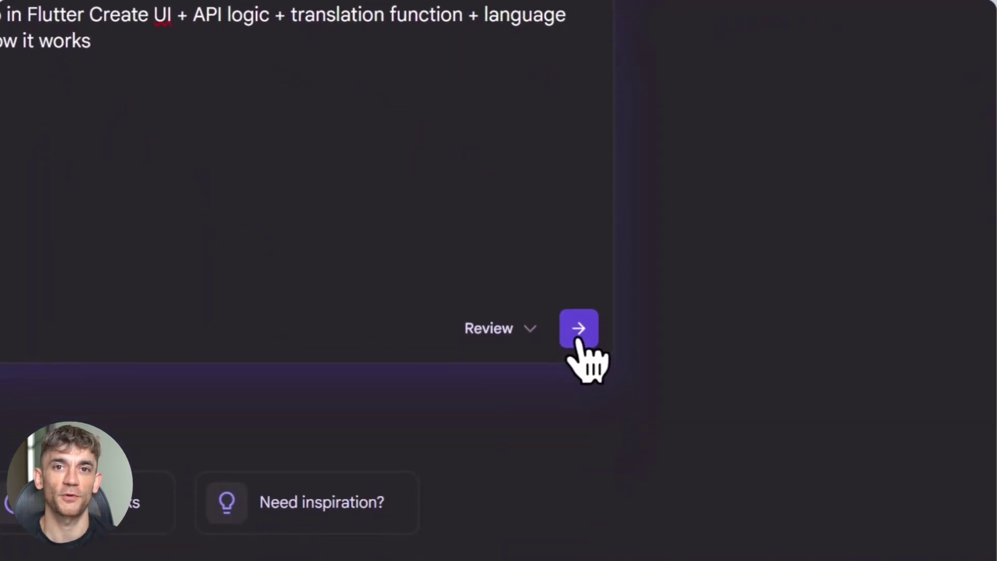
pyautogui.click(579, 397)
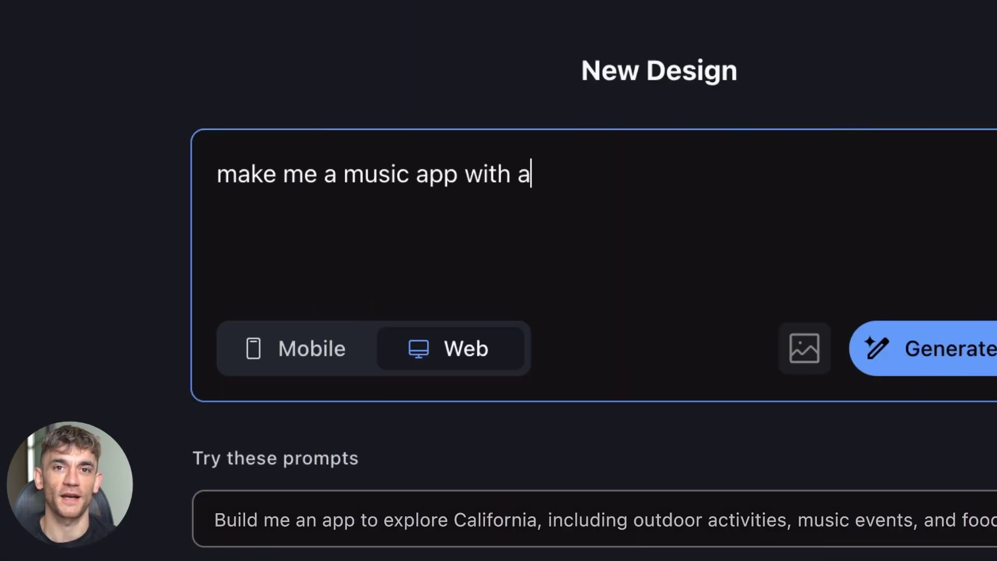
# Target mobile screens and apply a theme with yellow accents, square corners and Inter font.
pyautogui.click(306, 363)
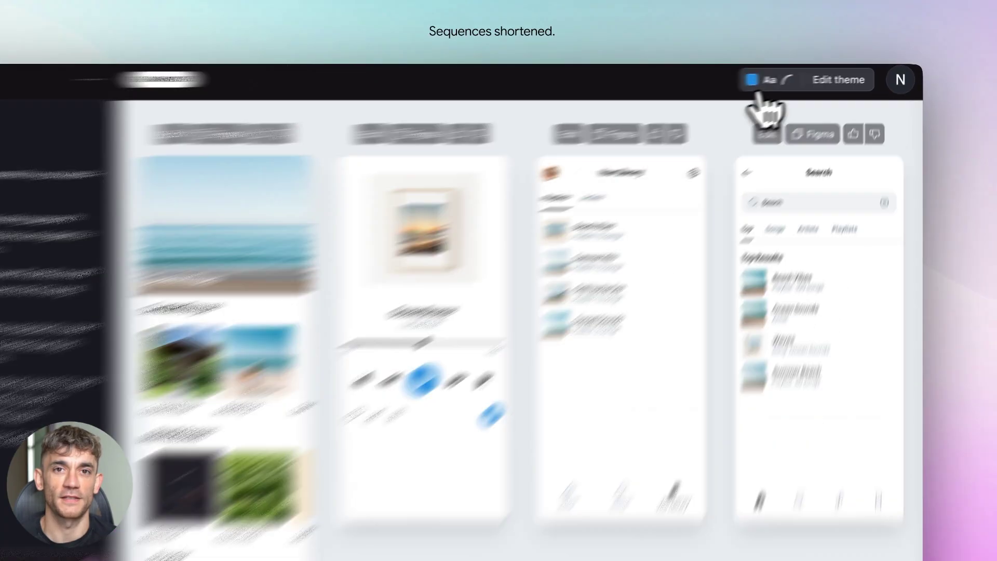
pyautogui.click(761, 90)
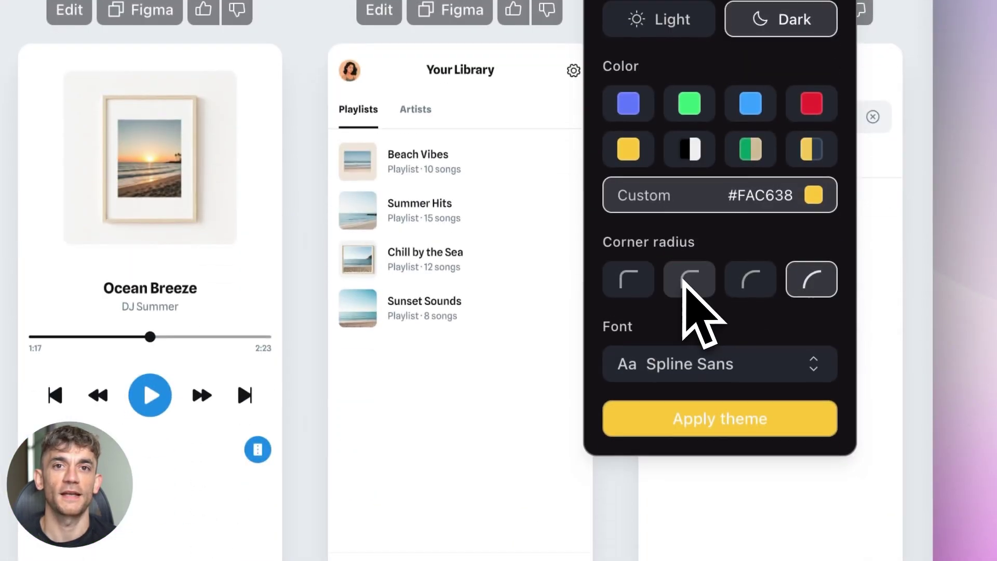
pyautogui.click(628, 281)
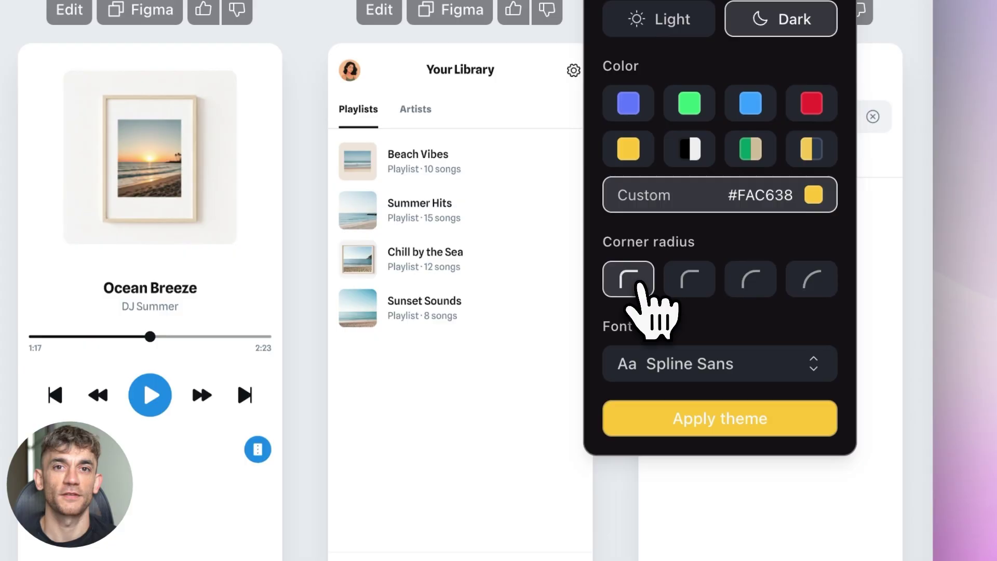
pyautogui.click(721, 361)
pyautogui.click(675, 132)
pyautogui.click(686, 409)
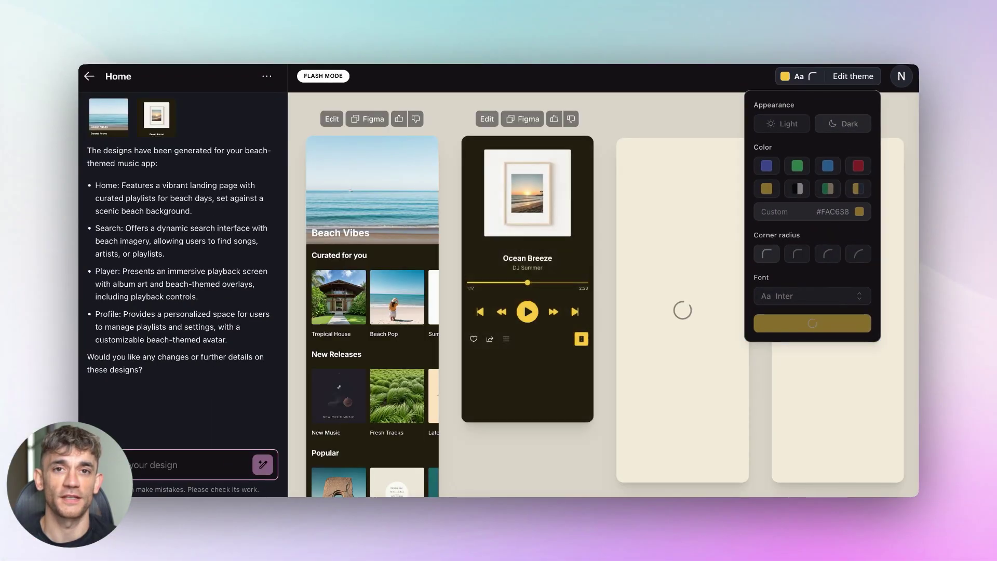
pyautogui.write('add a search func')
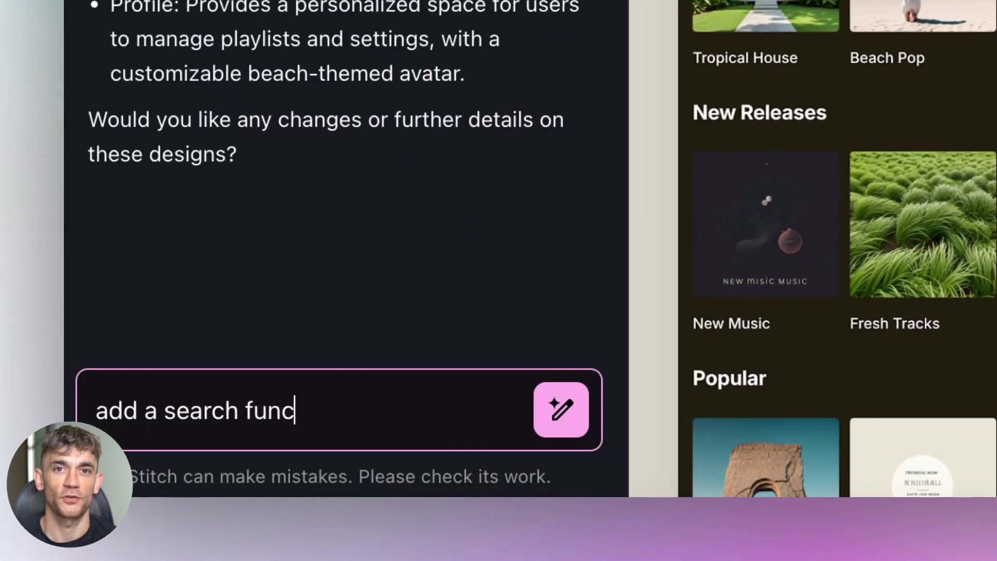
pyautogui.write(' screen')
# Send the 'add a search function' request for the Home screen.
pyautogui.click(561, 409)
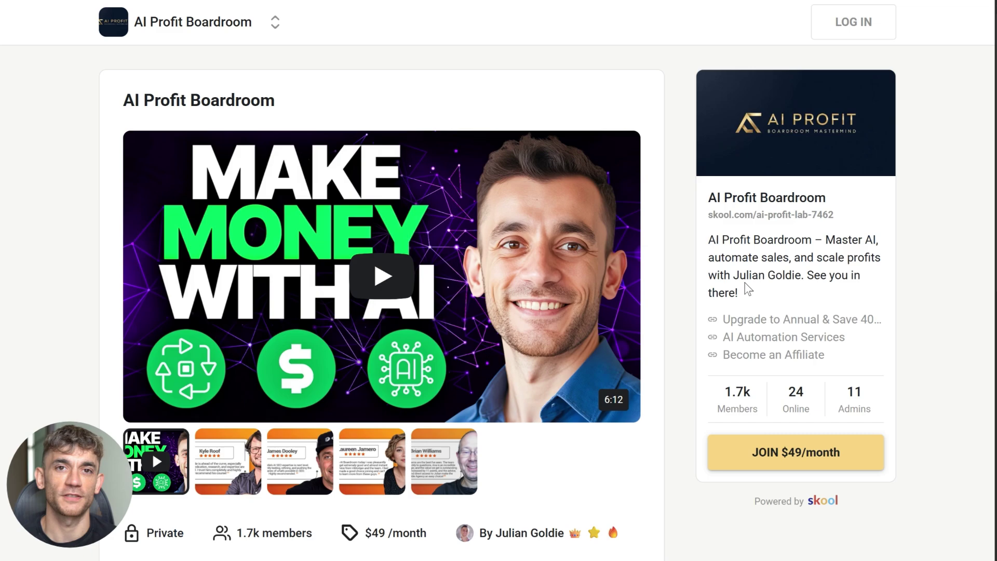
pyautogui.scroll(-1, 747, 288)
pyautogui.scroll(-1, 480, 499)
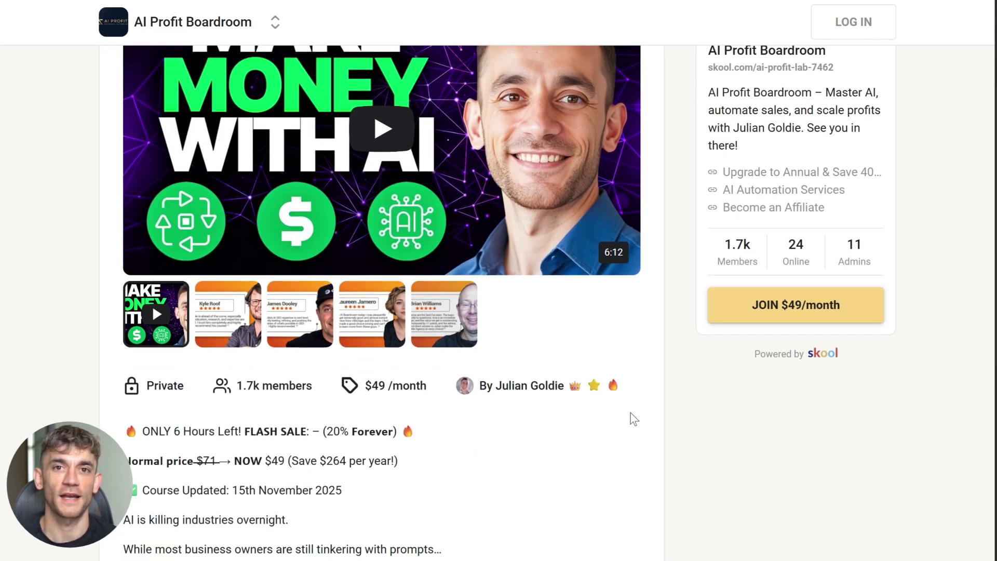
pyautogui.scroll(-2, 628, 397)
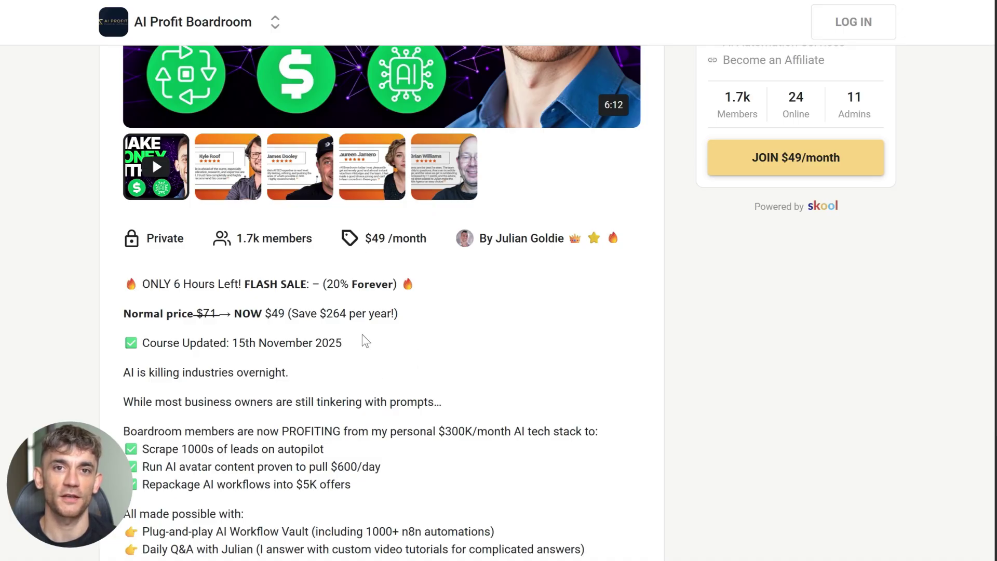
pyautogui.scroll(-1, 365, 341)
pyautogui.scroll(-2, 774, 415)
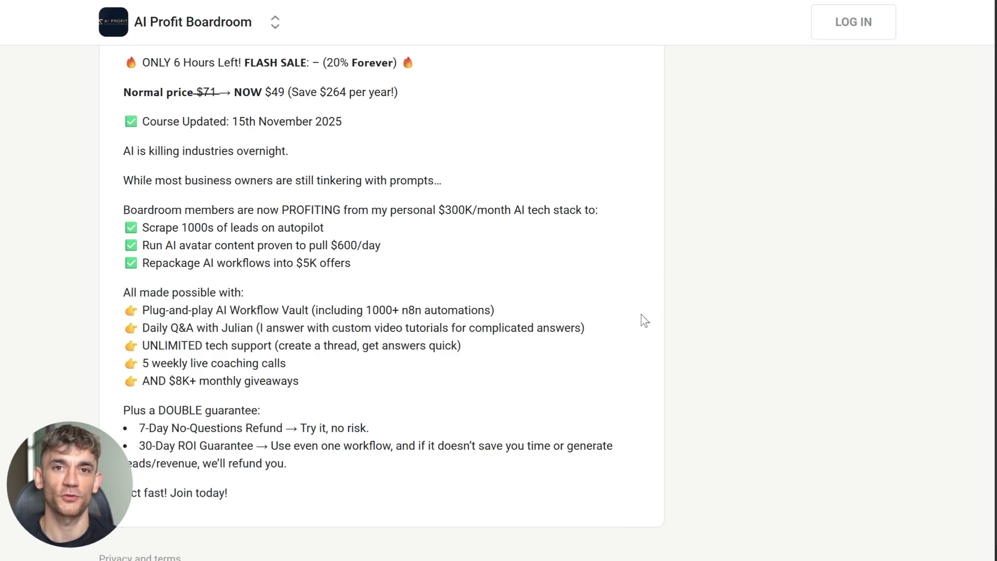
pyautogui.scroll(-1, 641, 318)
pyautogui.scroll(1, 931, 273)
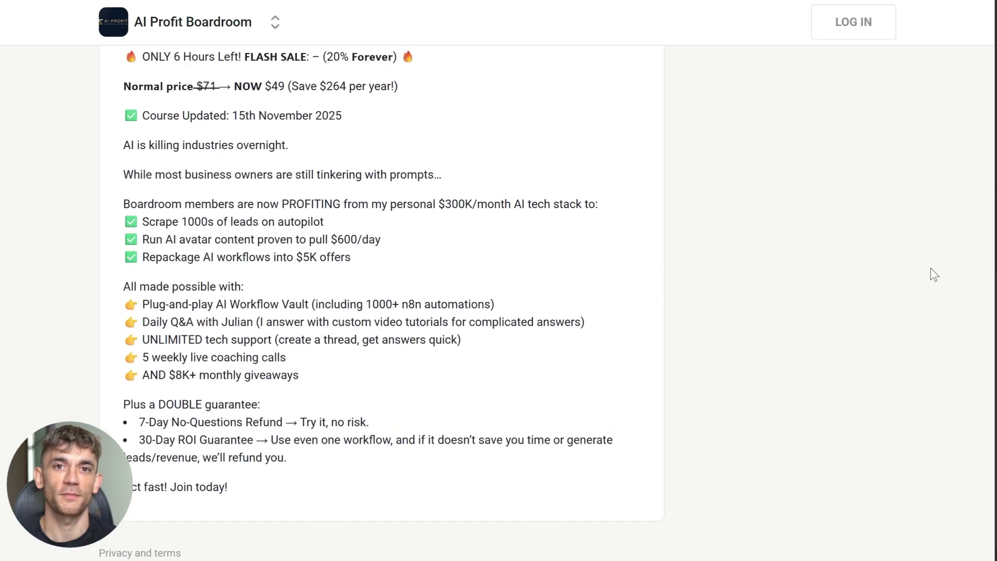
pyautogui.scroll(-1, 800, 177)
pyautogui.scroll(5, 706, 101)
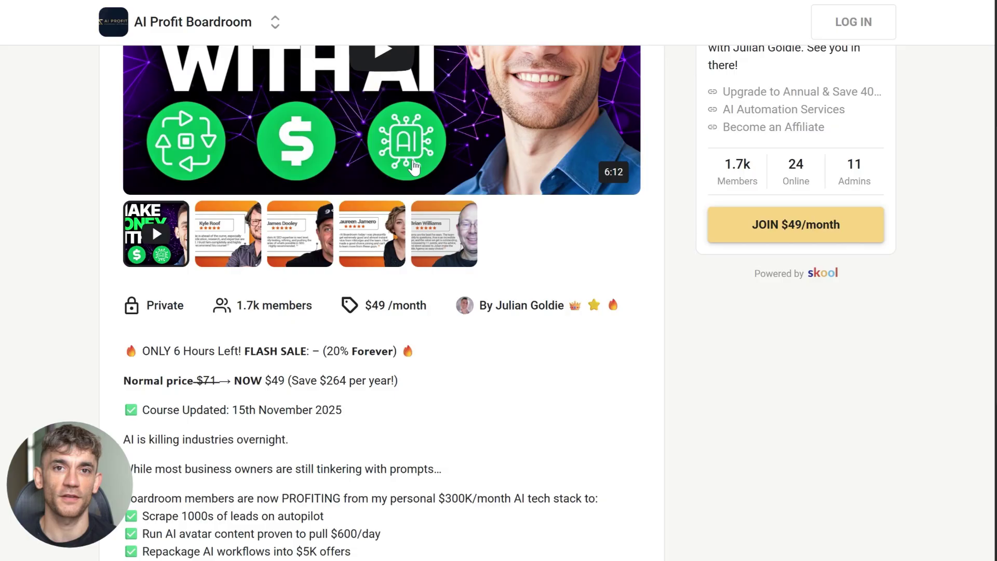
pyautogui.scroll(2, 608, 127)
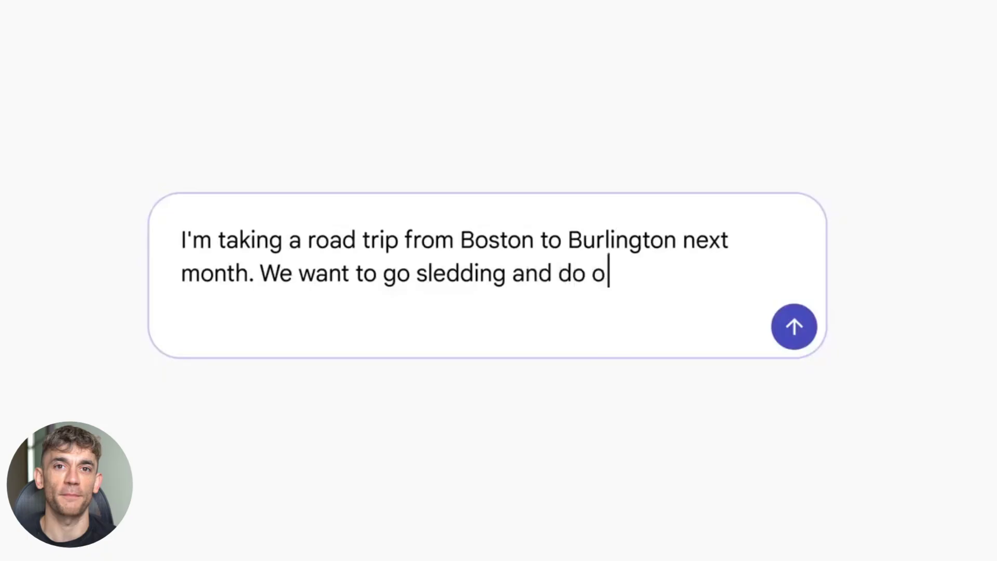
# Send the Boston-to-Burlington road-trip prompt, open all suggested links, and send the festive-markets follow-up.
pyautogui.press('Return')
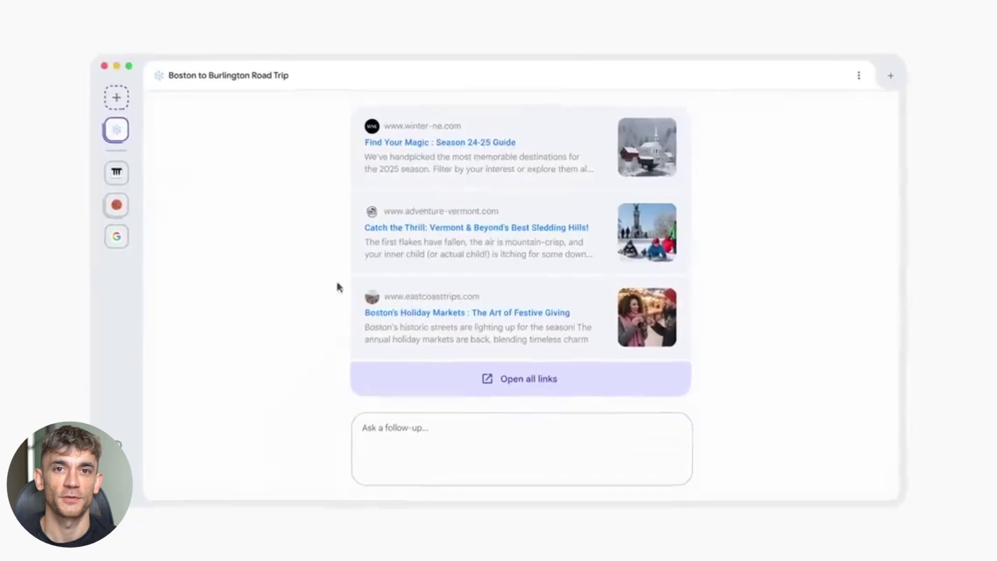
pyautogui.click(435, 144)
pyautogui.click(289, 283)
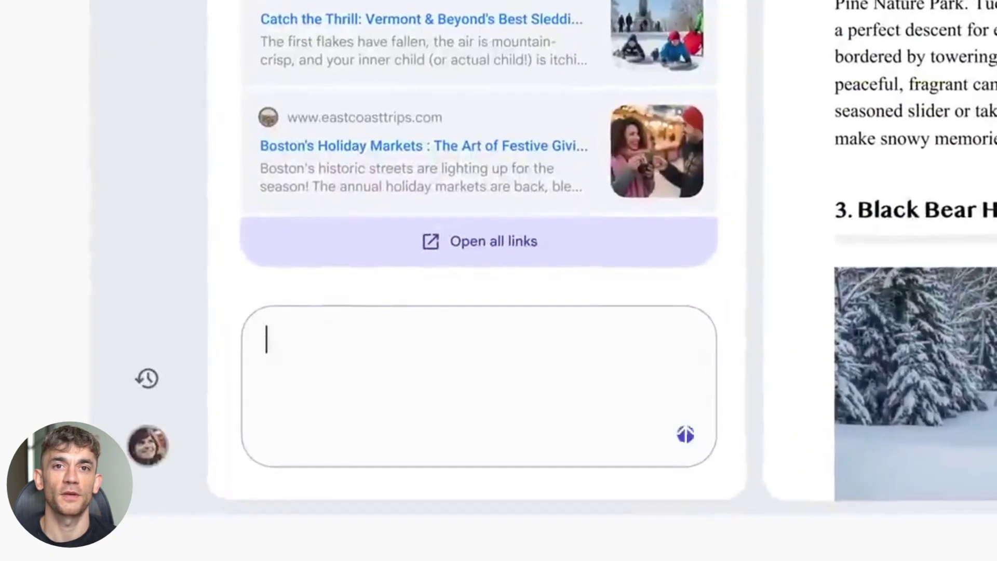
pyautogui.write("I'm interested in local markets and other festive things")
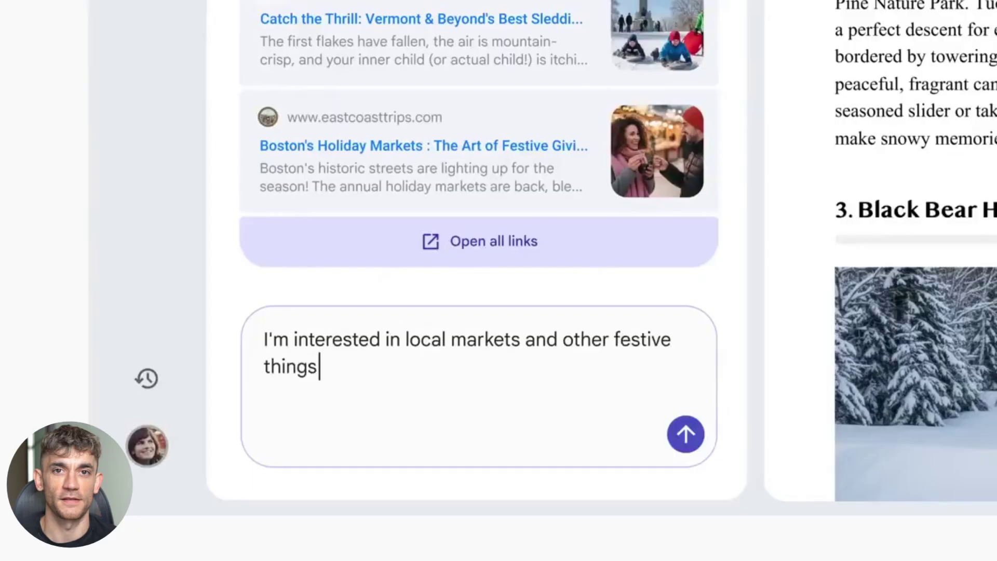
pyautogui.write('Stowe')
pyautogui.press('Return')
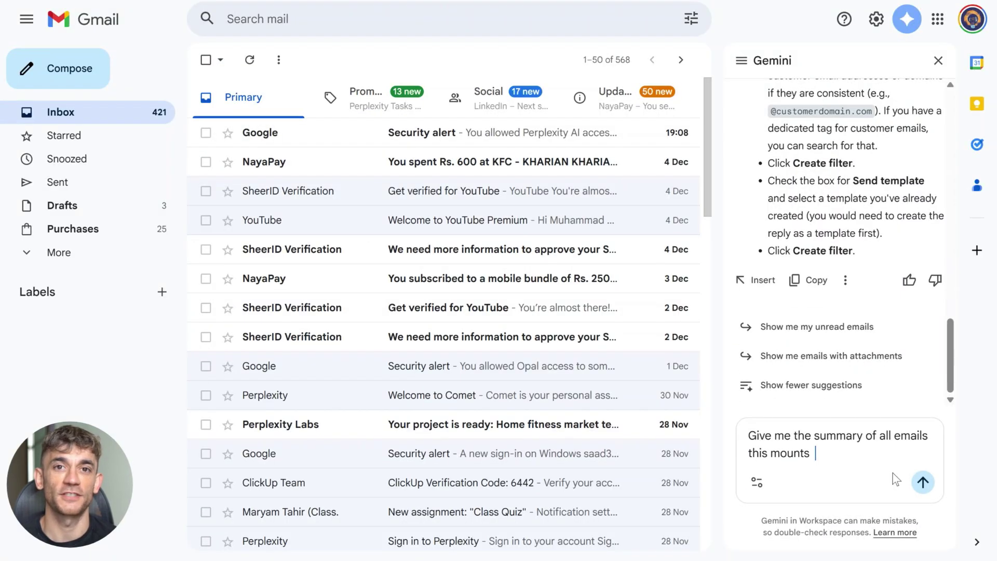
# Send the Gemini side-panel request to summarise this month's emails.
pyautogui.click(924, 483)
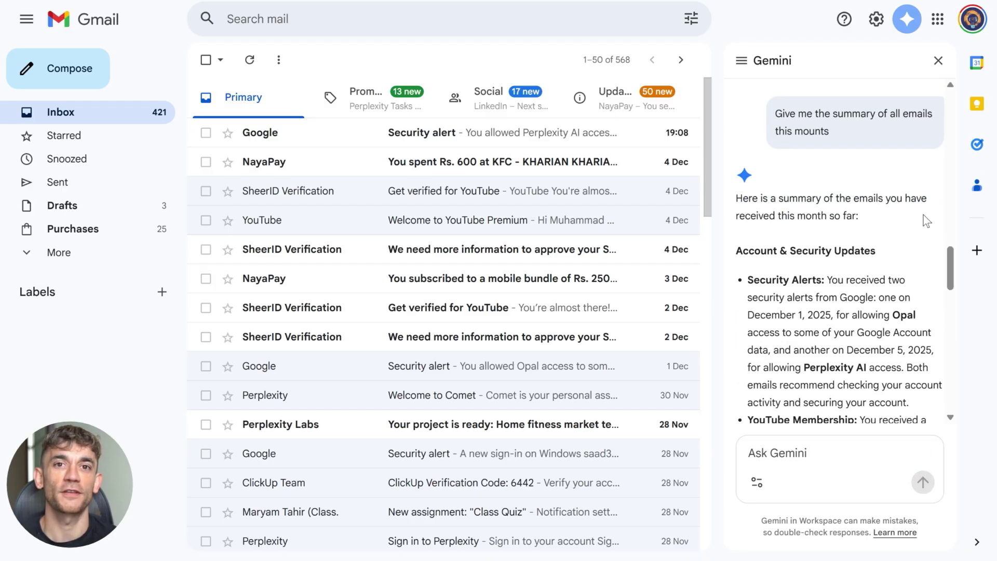
pyautogui.scroll(-2, 921, 217)
pyautogui.scroll(-2, 891, 236)
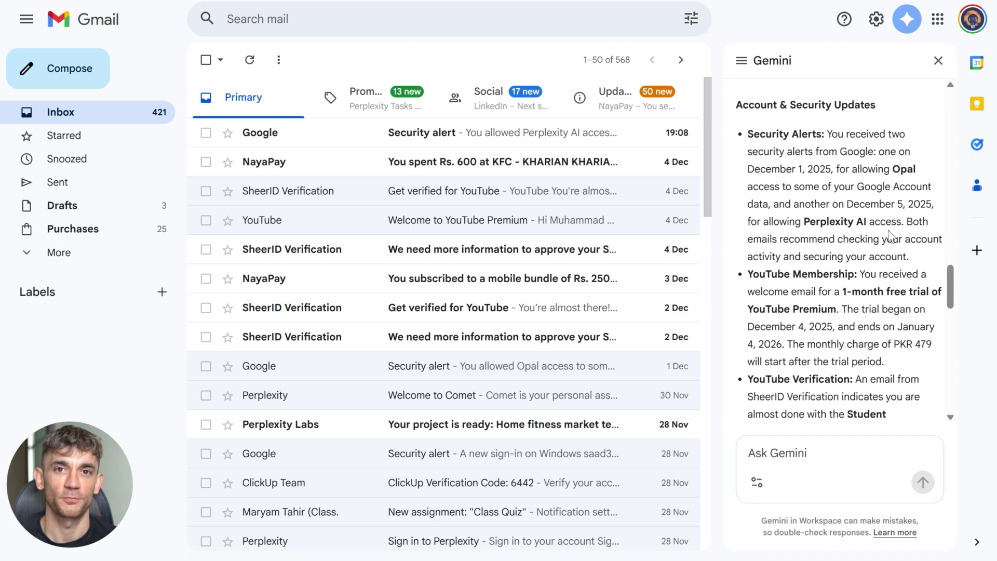
pyautogui.scroll(-2, 768, 125)
pyautogui.scroll(-1, 769, 124)
pyautogui.scroll(-2, 768, 124)
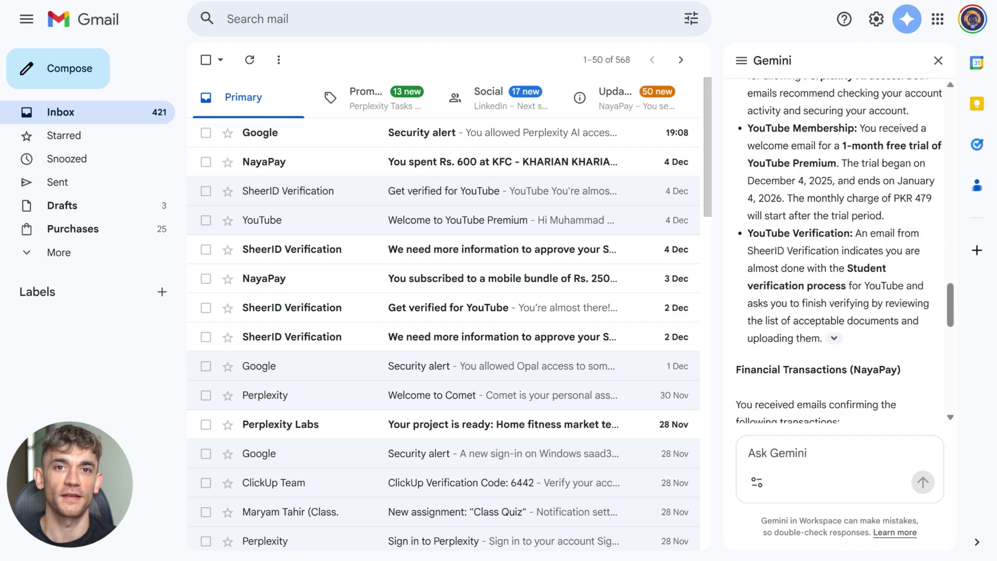
pyautogui.scroll(-2, 886, 354)
pyautogui.scroll(-1, 886, 355)
pyautogui.scroll(-2, 886, 355)
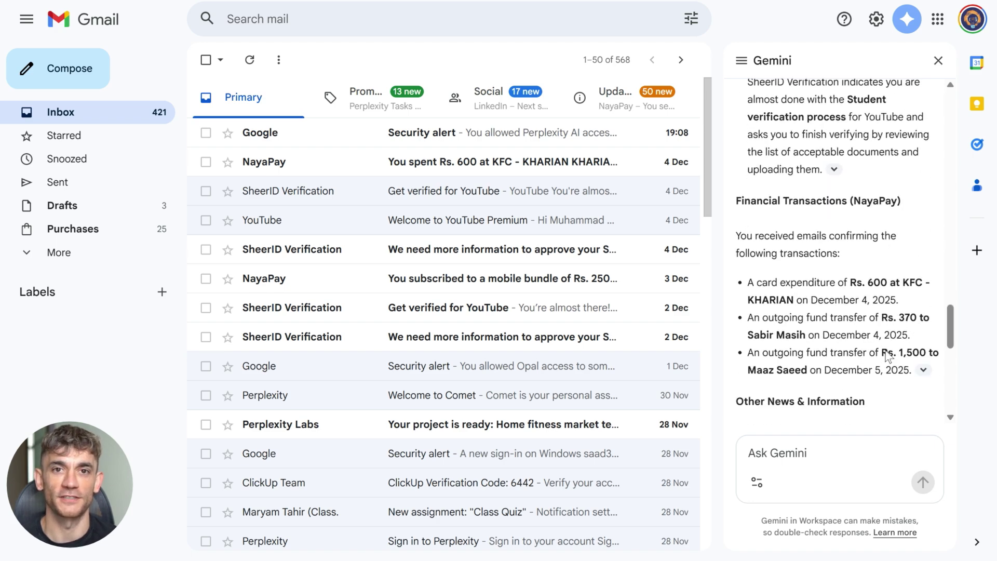
pyautogui.scroll(-5, 886, 356)
pyautogui.scroll(-2, 819, 242)
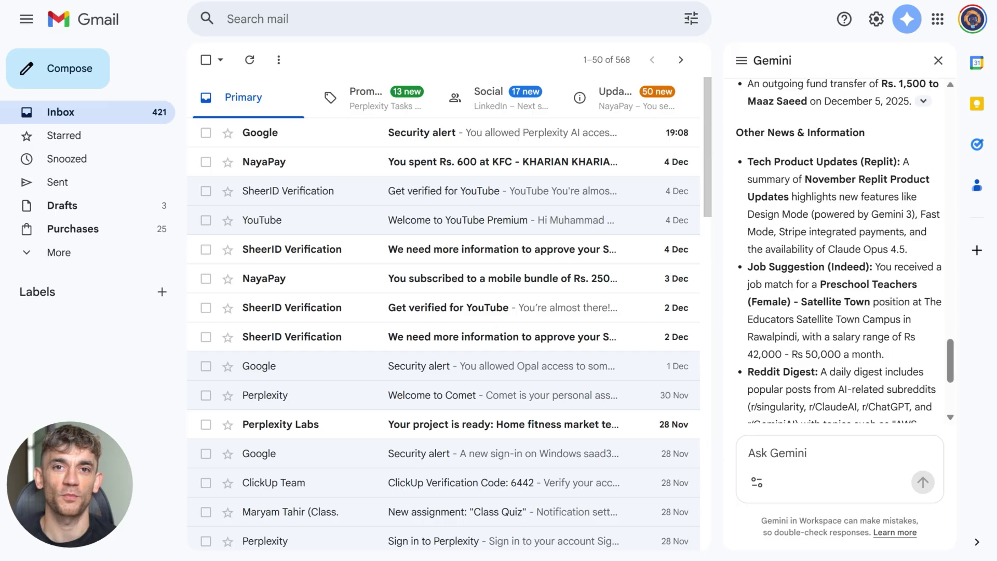
pyautogui.scroll(-2, 845, 250)
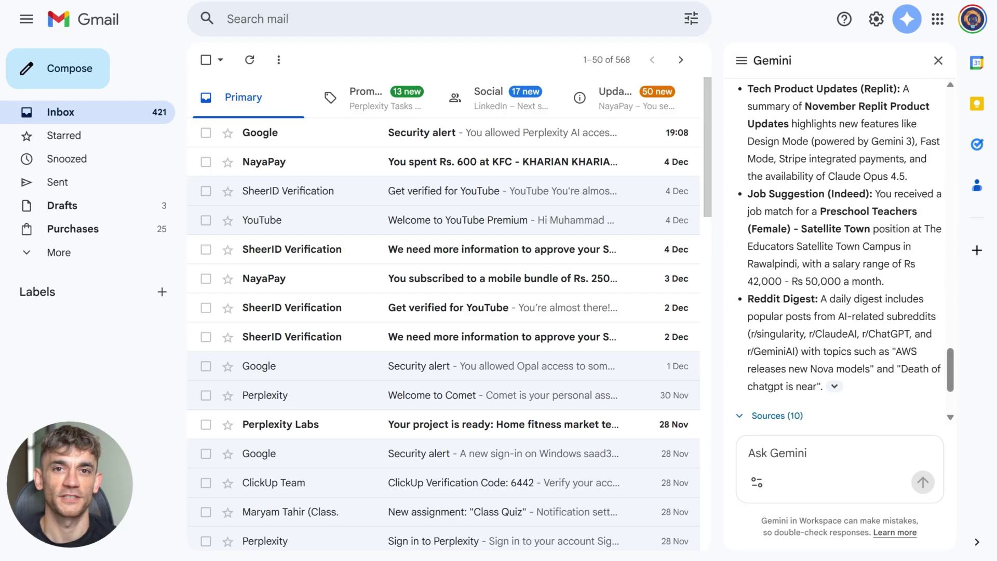
pyautogui.scroll(-2, 846, 250)
pyautogui.scroll(-2, 845, 249)
pyautogui.scroll(-1, 866, 268)
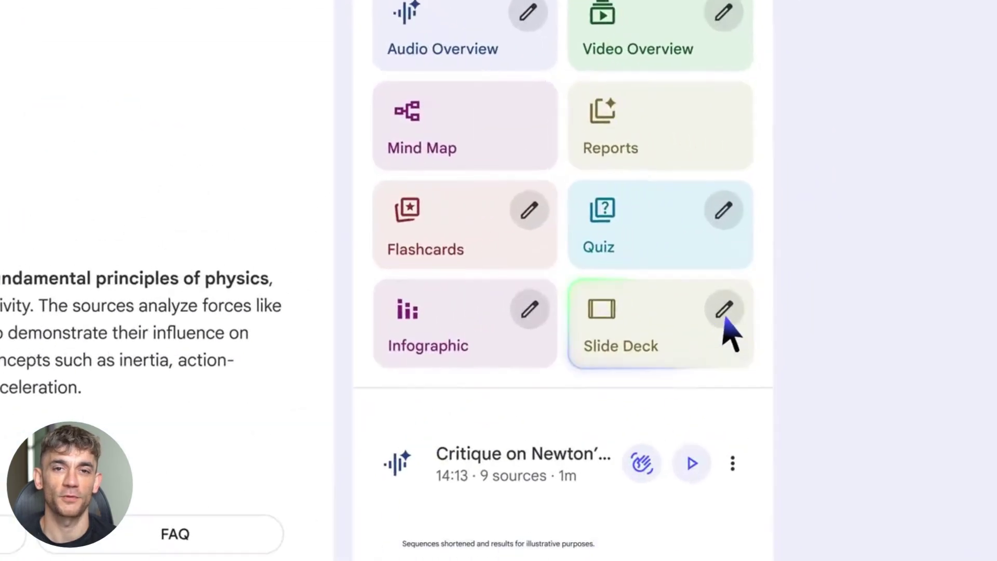
# Generate a slide deck explaining Newton's laws for a young soccer fan and present it full screen.
pyautogui.click(726, 312)
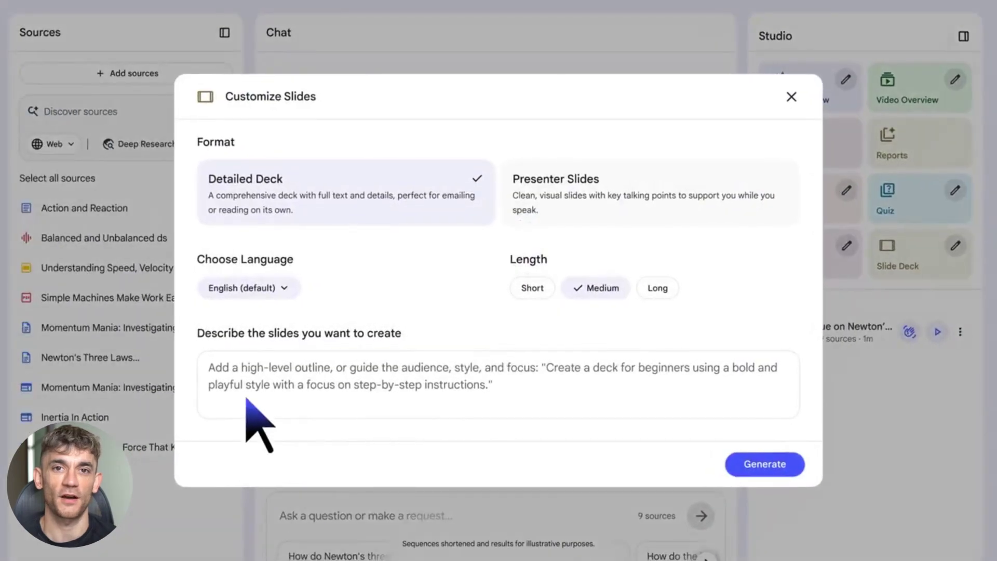
pyautogui.click(247, 399)
pyautogui.write("Explain Newton's Law of Motion to a 10 year old who loves soccer")
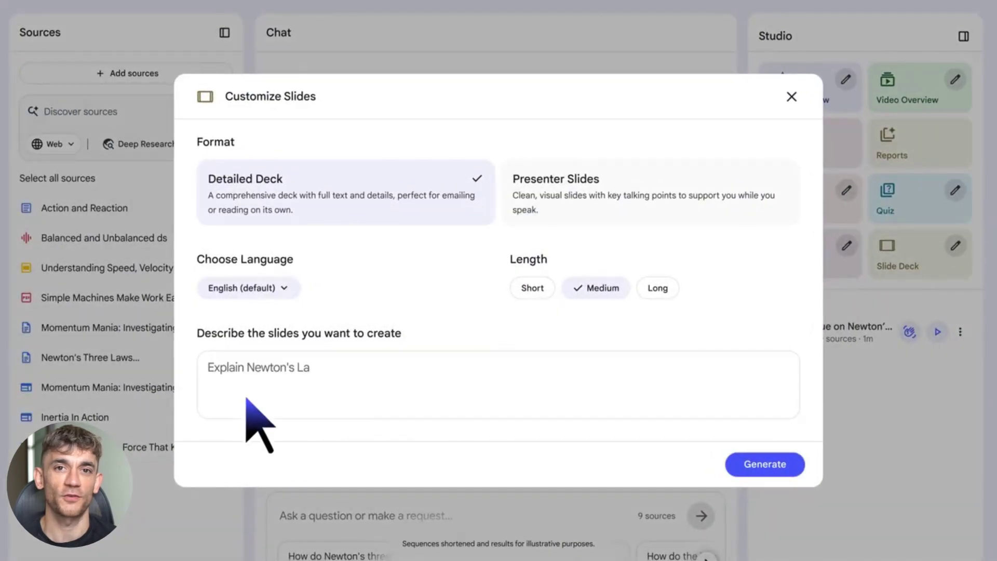
pyautogui.click(776, 473)
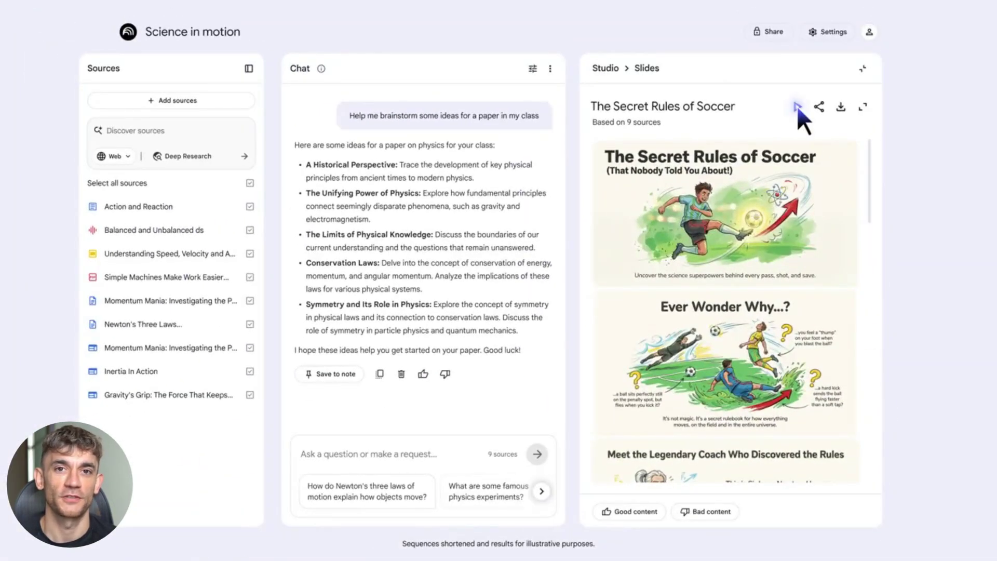
pyautogui.click(797, 106)
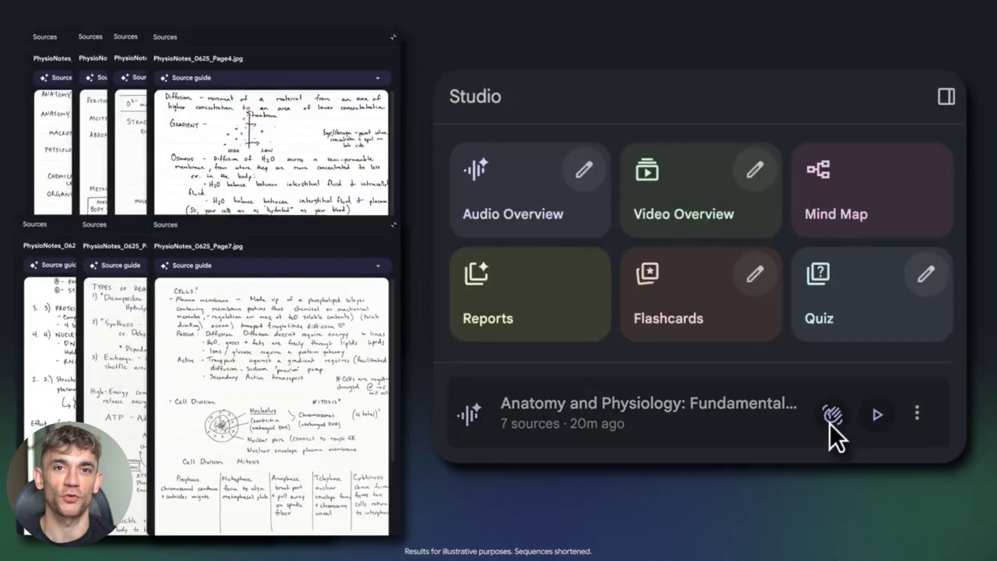
pyautogui.click(830, 423)
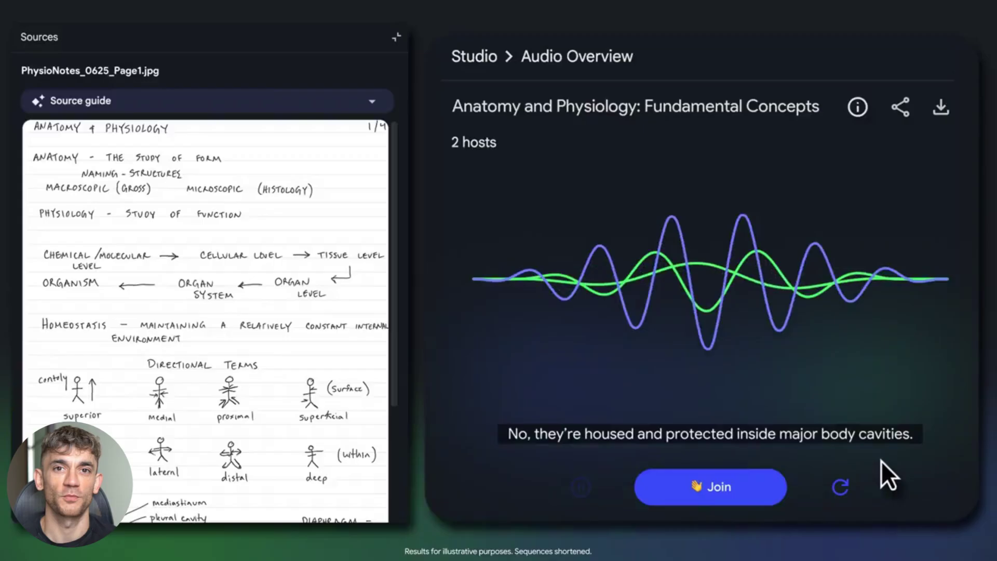
# Join the Anatomy and Physiology audio overview conversation as a listener.
pyautogui.click(708, 501)
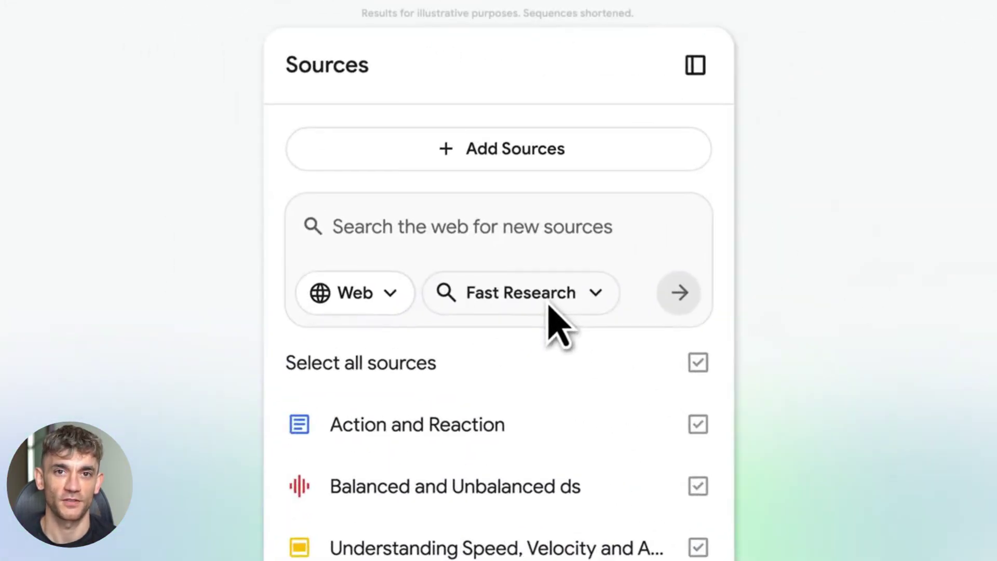
# Run a Deep Research query on the latest breakthroughs in quantum physics.
pyautogui.click(473, 272)
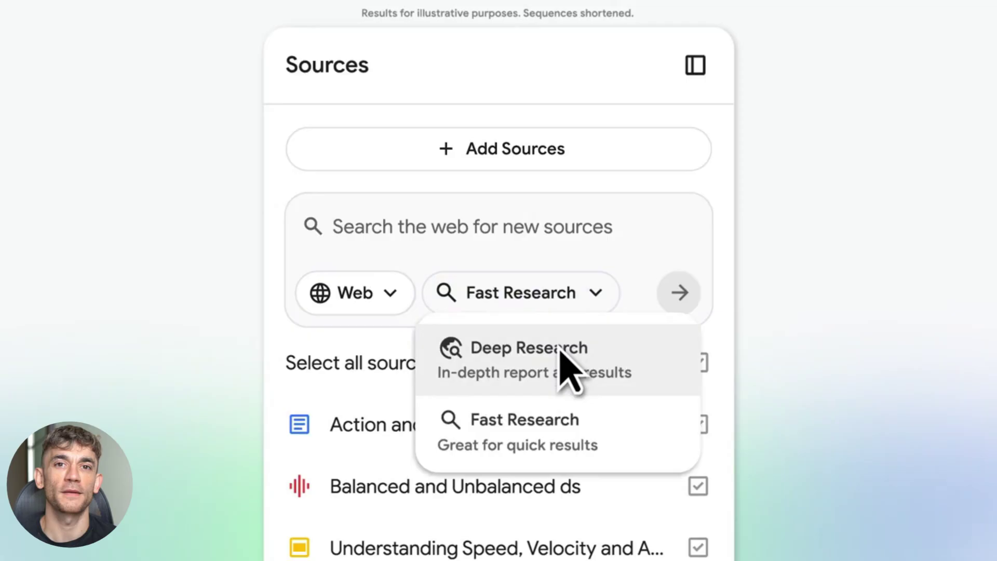
pyautogui.click(567, 370)
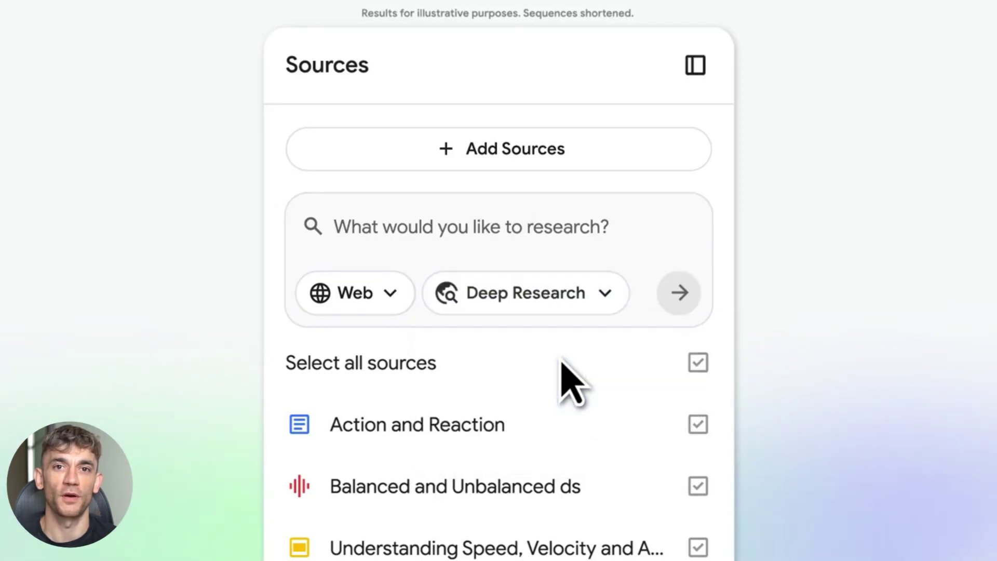
pyautogui.write('Lat')
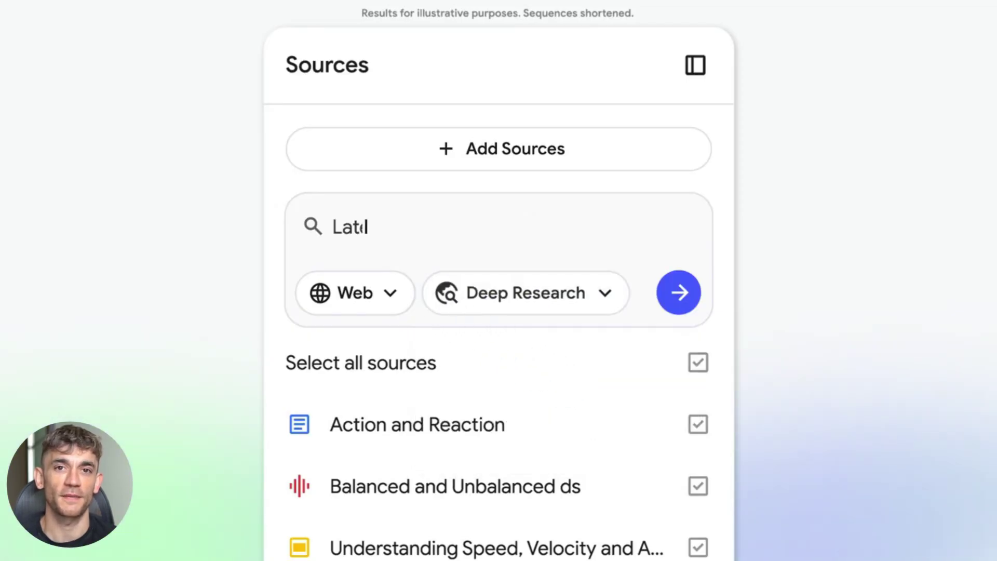
pyautogui.write('est breakthroughs in quantum physics')
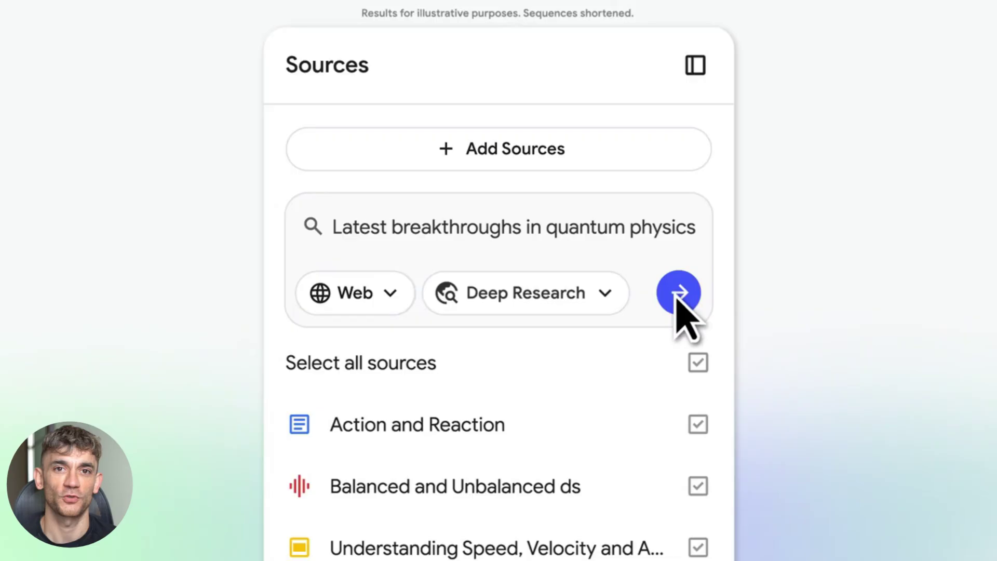
pyautogui.click(679, 295)
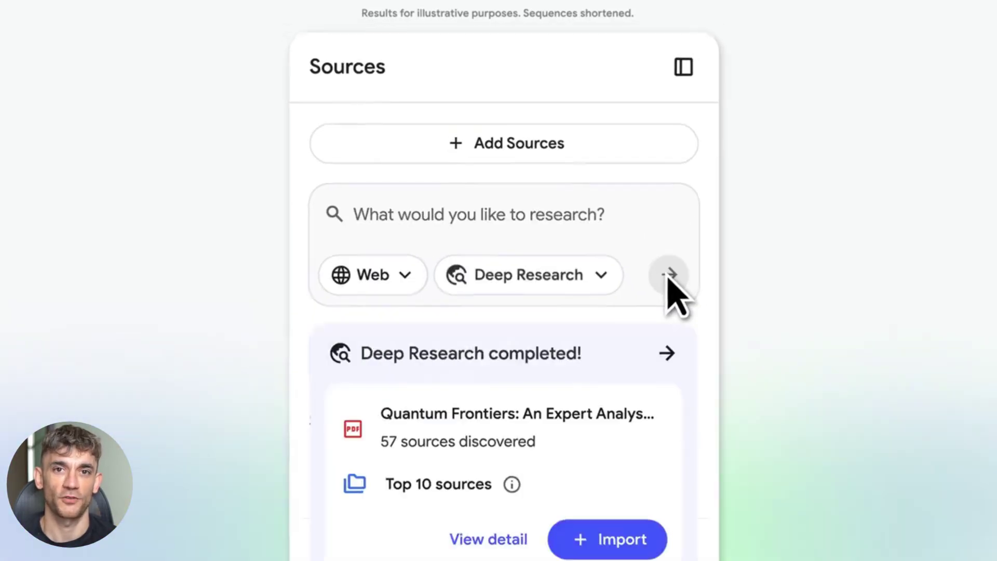
# Import the finished research report together with its 57 cited sources.
pyautogui.click(487, 524)
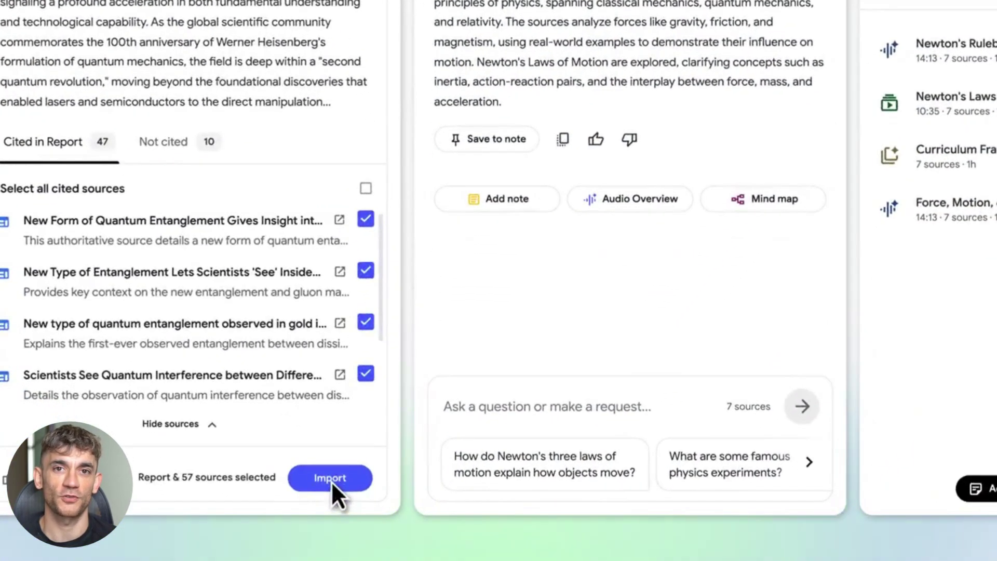
pyautogui.click(332, 481)
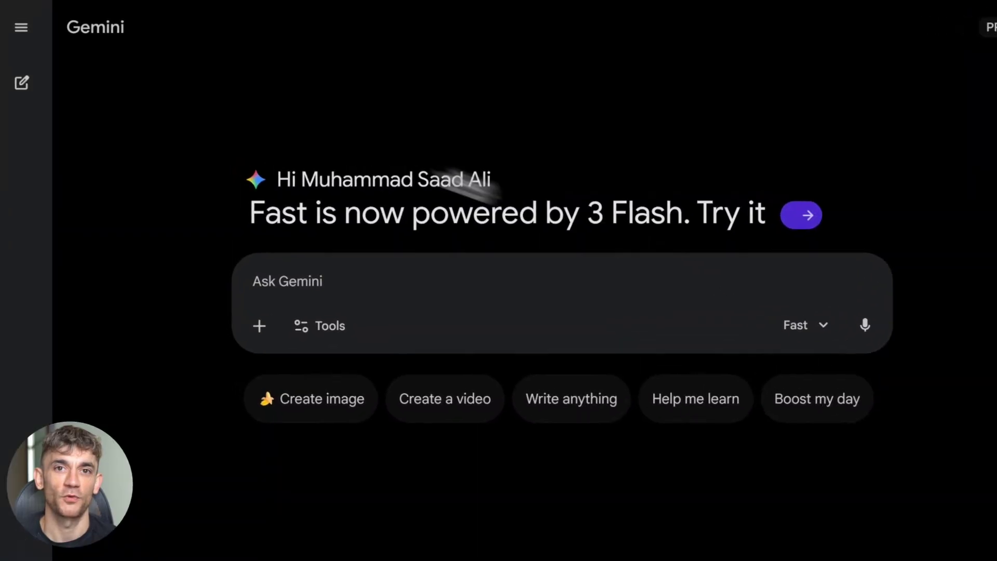
# Start a new Labs gem from the Gems manager for the interactive quiz app.
pyautogui.click(20, 27)
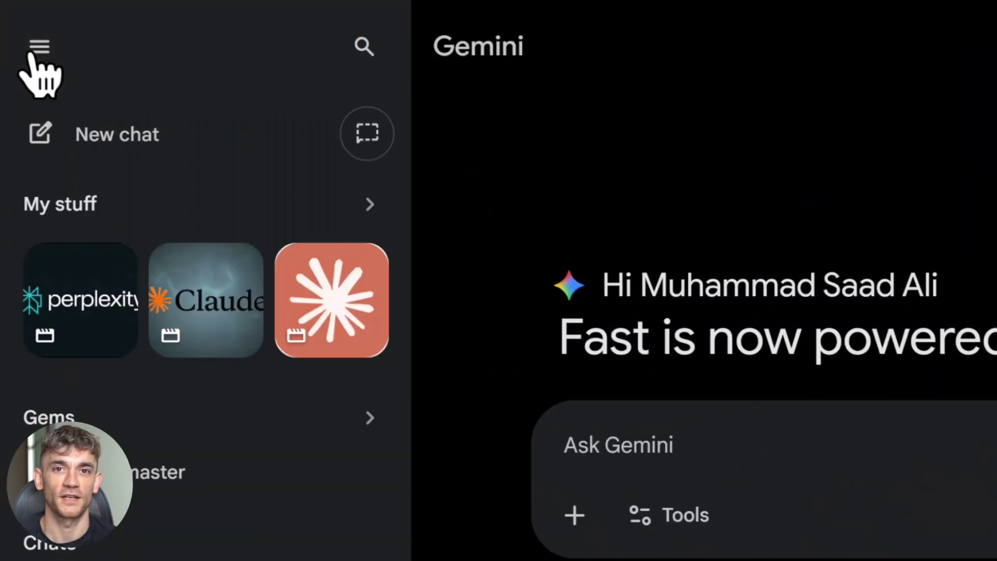
pyautogui.click(375, 422)
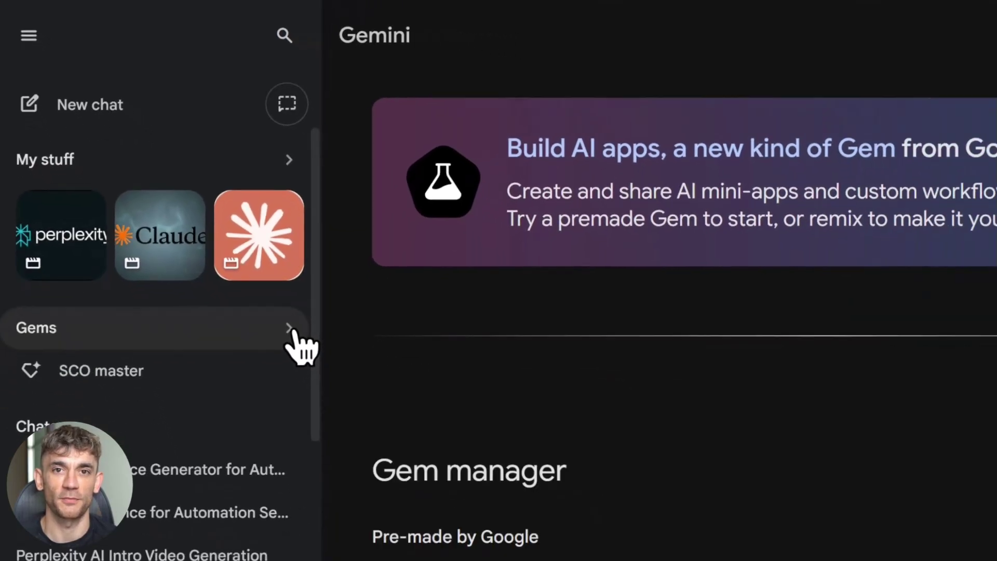
pyautogui.scroll(-1, 764, 274)
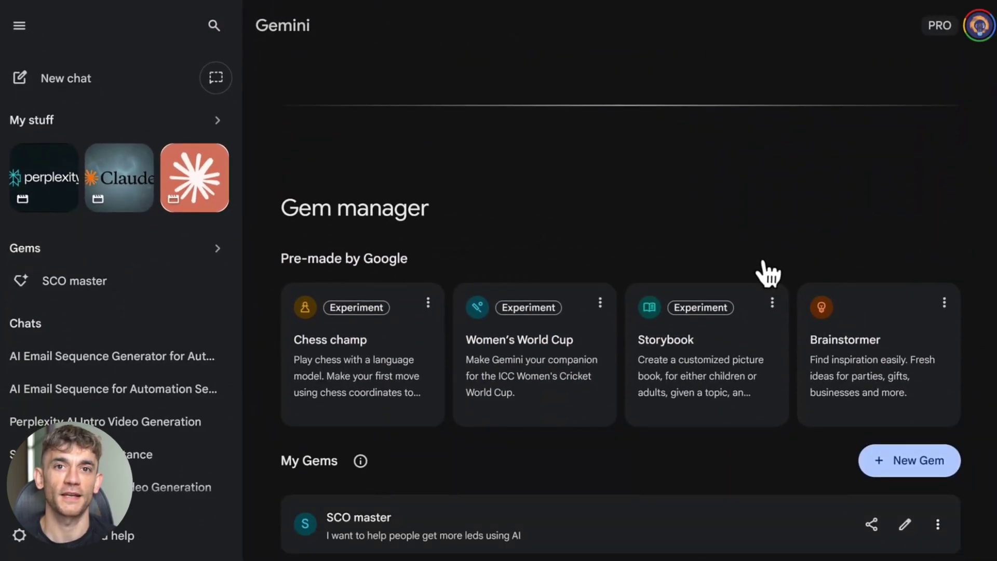
pyautogui.click(898, 468)
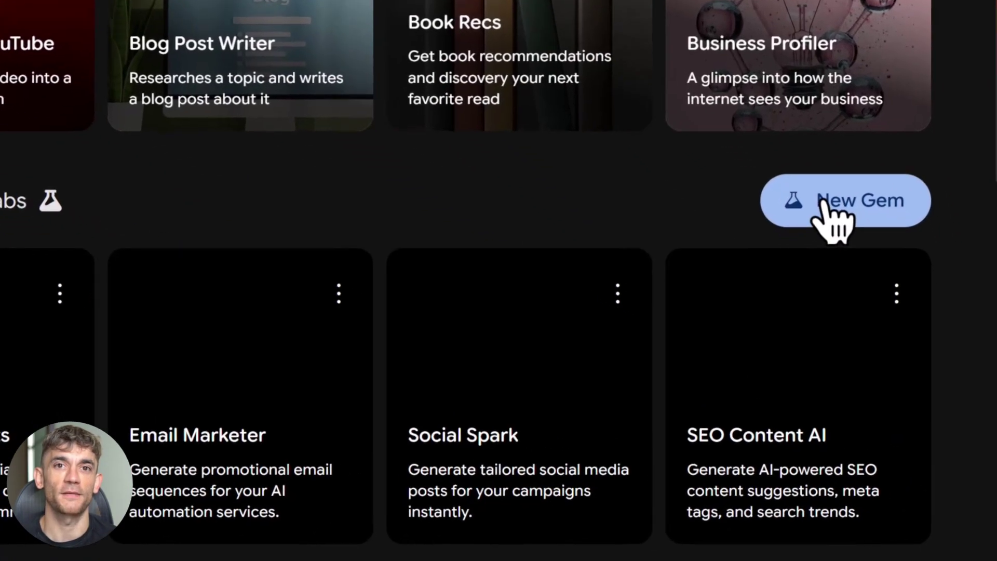
pyautogui.click(823, 198)
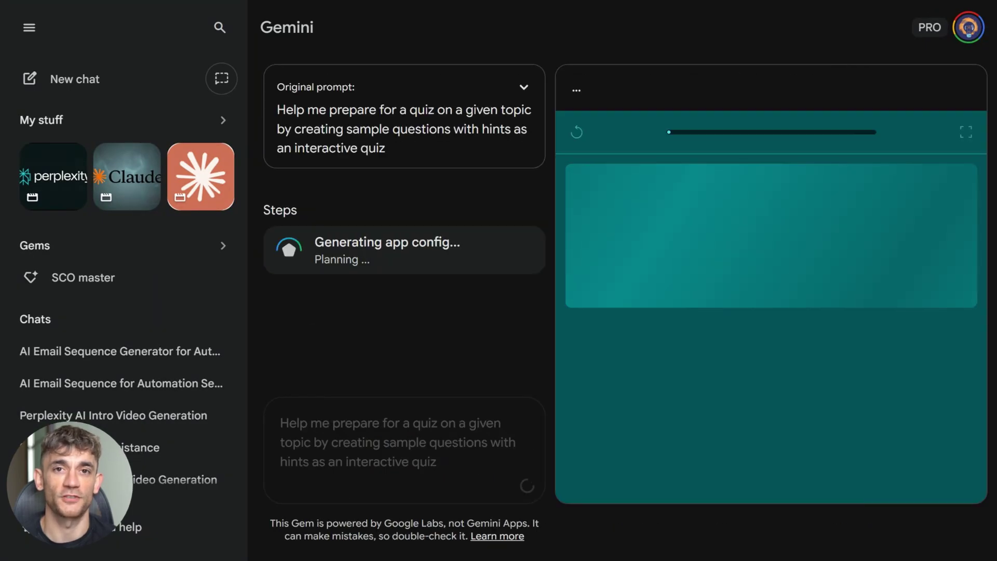
# Launch the Quizify app and generate a quiz on the topic 'grammar'.
pyautogui.click(768, 458)
pyautogui.write('grammar')
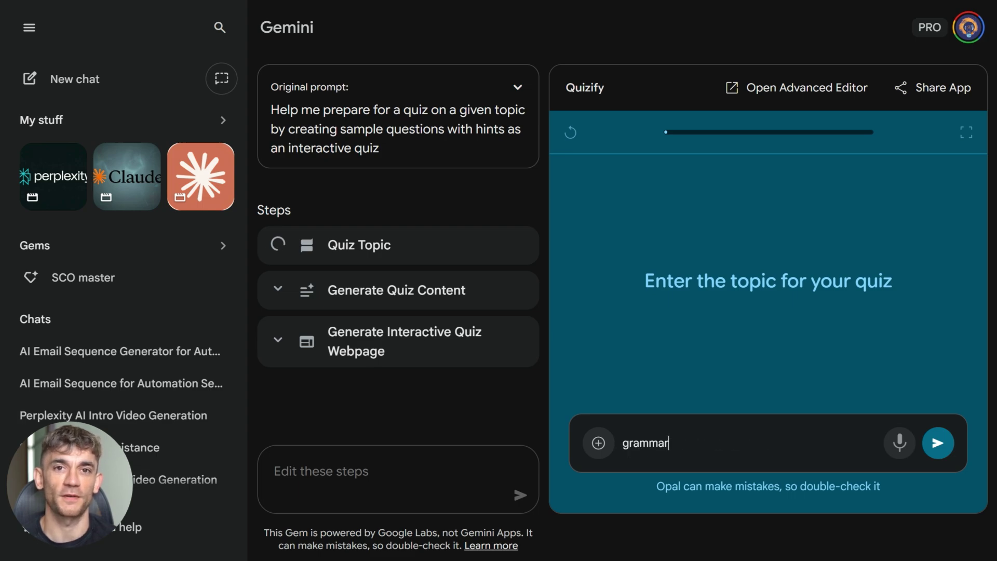
pyautogui.press('Return')
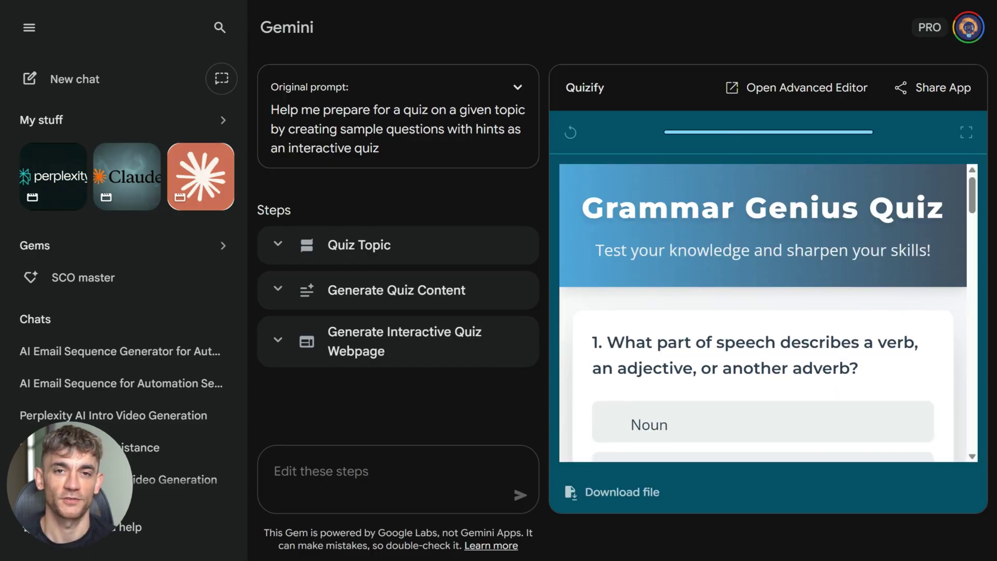
pyautogui.scroll(2, 763, 327)
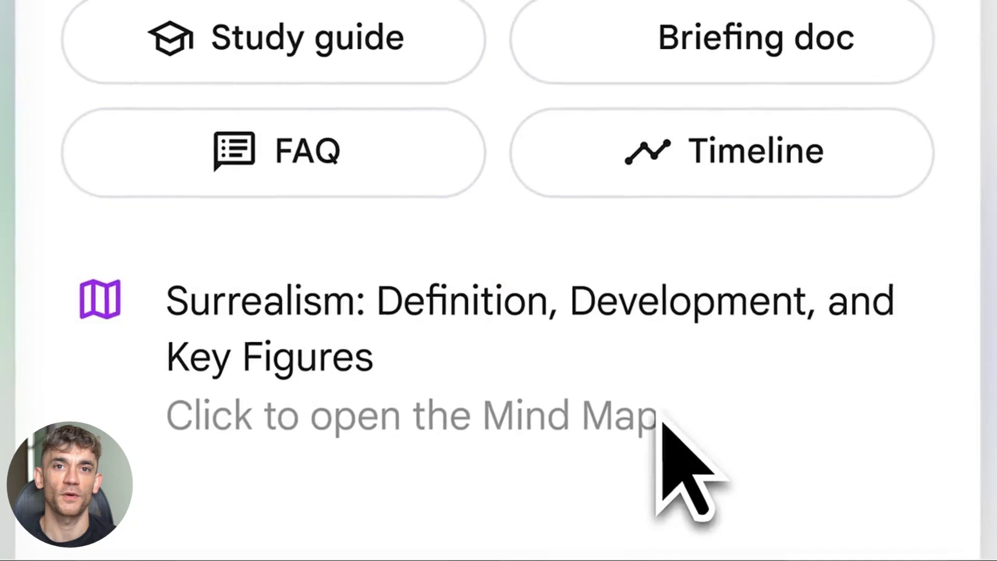
# Show the Agent Mode summary of Austin apartment listings with scheduled tours.
pyautogui.click(702, 413)
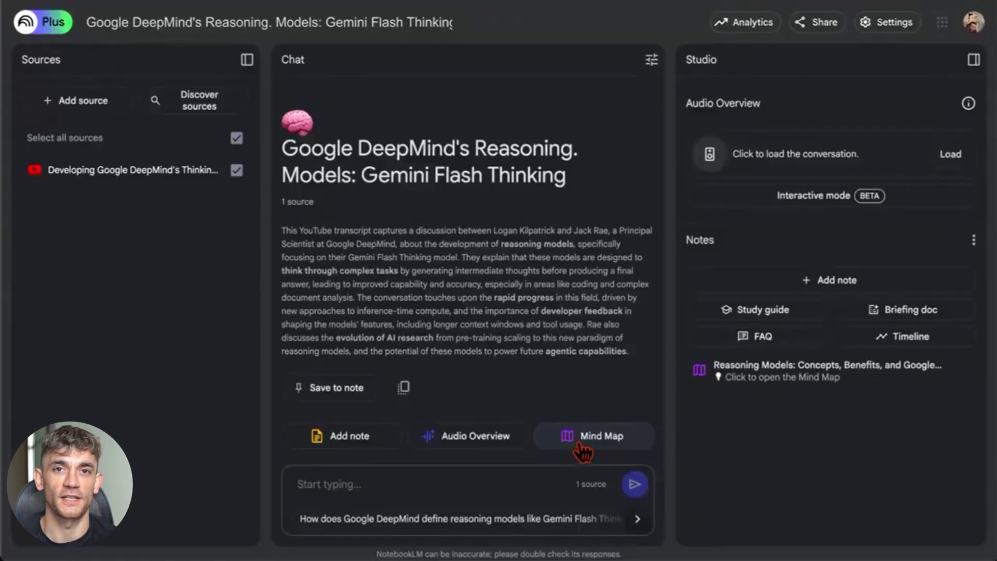
# Explore the Reasoning Models mind map, collapsing Enabling Factors and asking about Challenges and Future Directions.
pyautogui.click(789, 379)
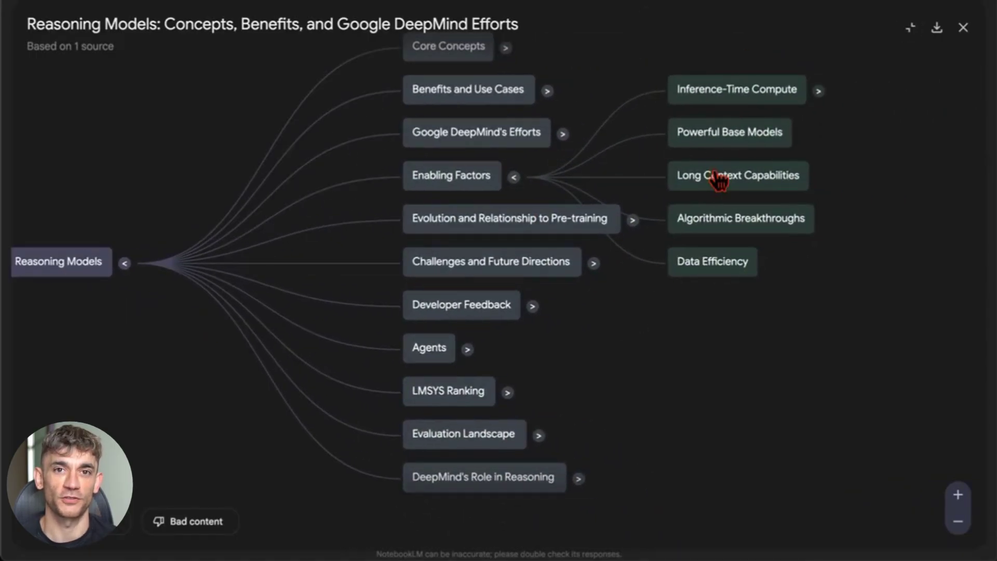
pyautogui.click(513, 178)
pyautogui.click(472, 263)
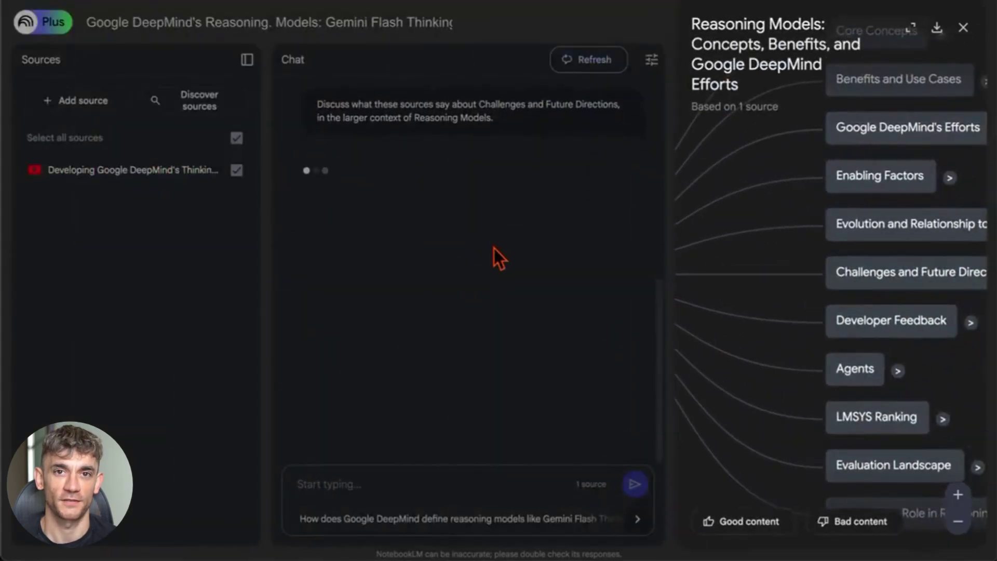
pyautogui.moveTo(763, 331); pyautogui.dragTo(669, 355)
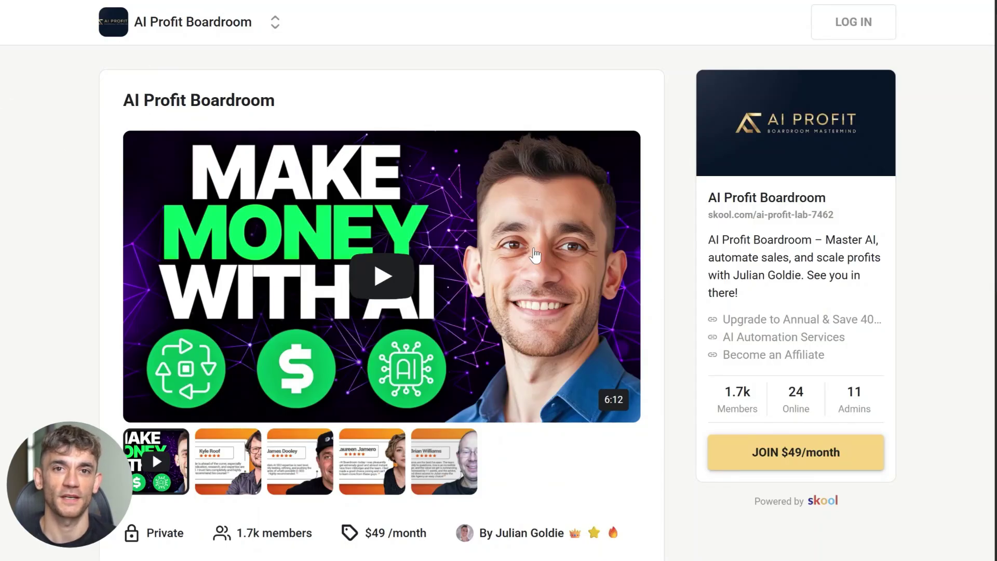
pyautogui.scroll(-1, 657, 245)
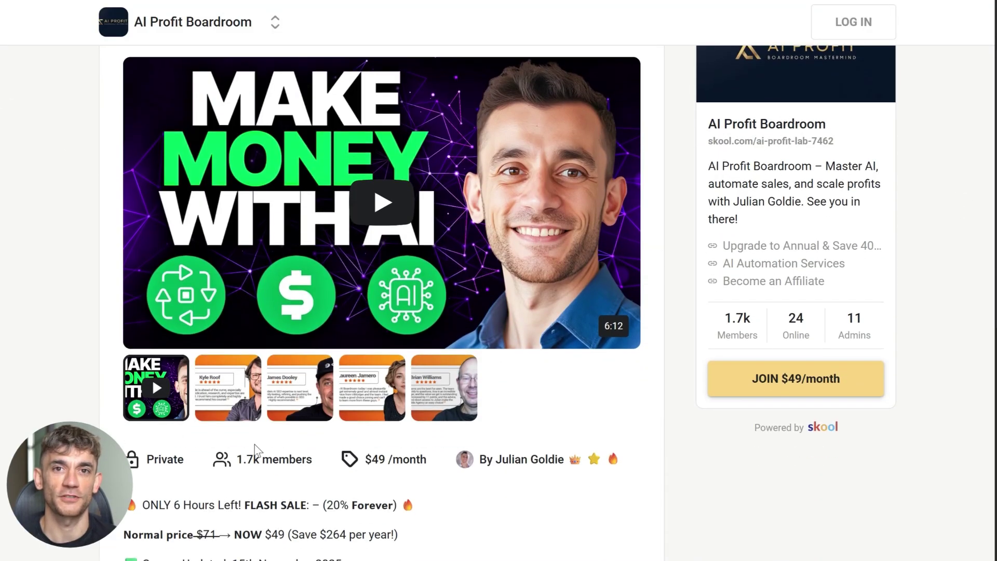
pyautogui.scroll(-1, 731, 551)
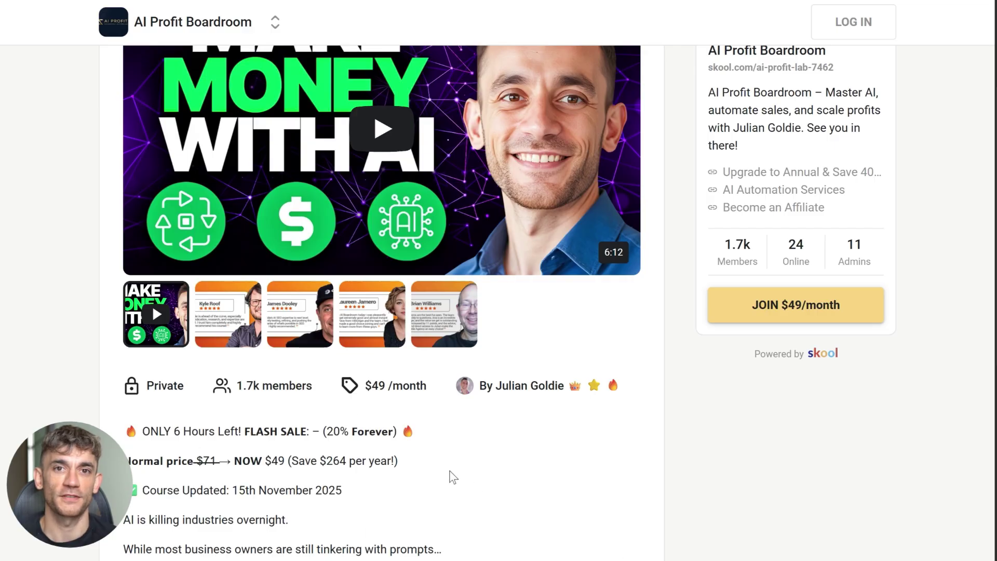
pyautogui.scroll(-2, 626, 379)
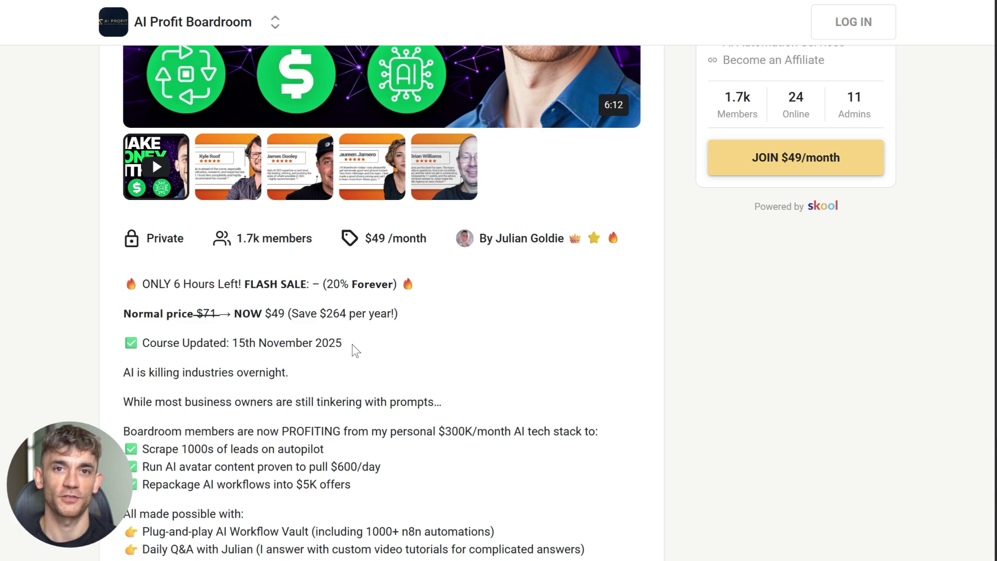
pyautogui.scroll(-1, 368, 341)
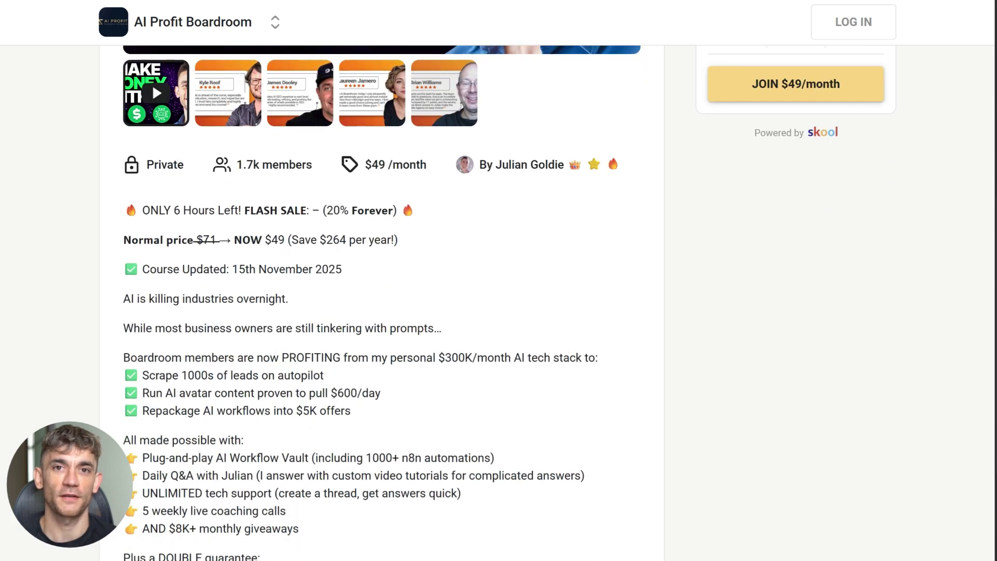
pyautogui.scroll(-2, 695, 414)
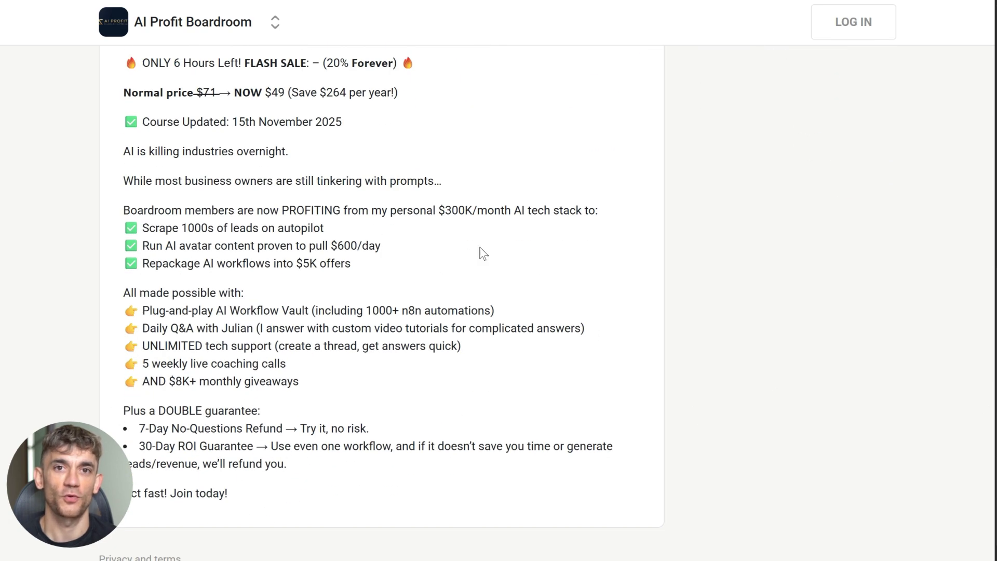
pyautogui.scroll(-1, 678, 299)
pyautogui.scroll(1, 701, 285)
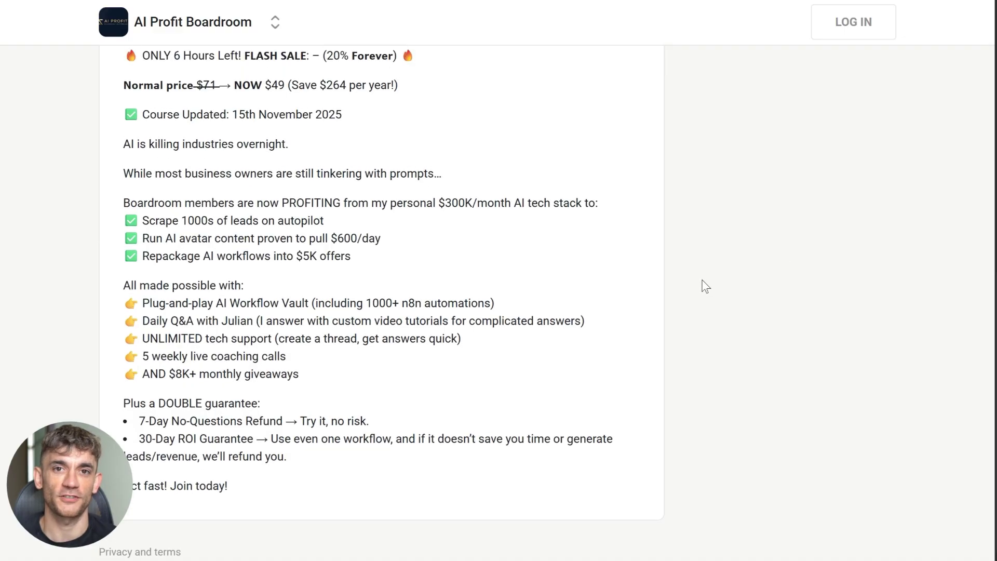
pyautogui.scroll(-1, 780, 390)
pyautogui.scroll(1, 858, 343)
pyautogui.scroll(-1, 896, 156)
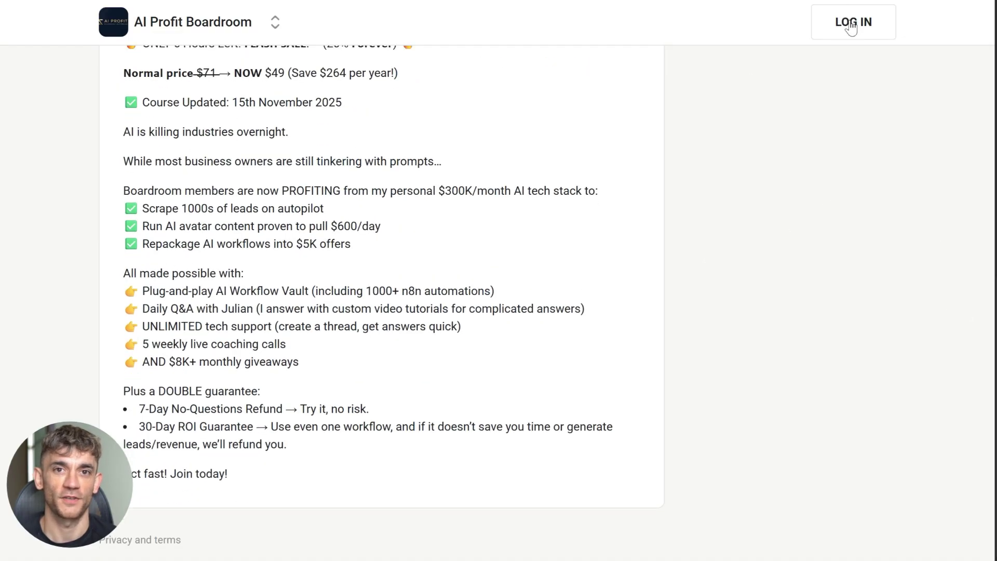
pyautogui.scroll(2, 624, 116)
pyautogui.scroll(5, 528, 152)
pyautogui.scroll(1, 656, 174)
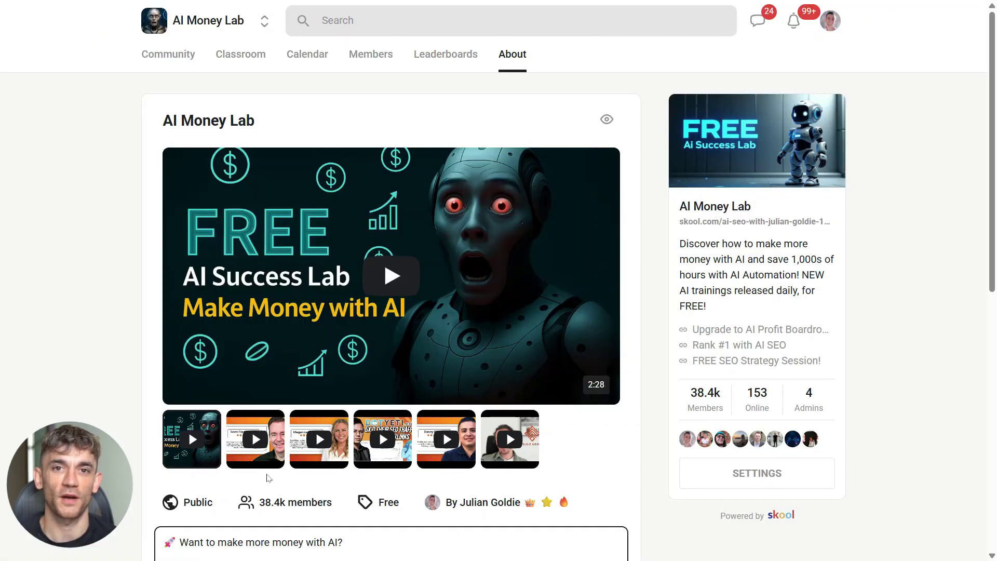
# Preview two testimonial videos on the AI Money Lab community page.
pyautogui.click(268, 465)
pyautogui.click(425, 452)
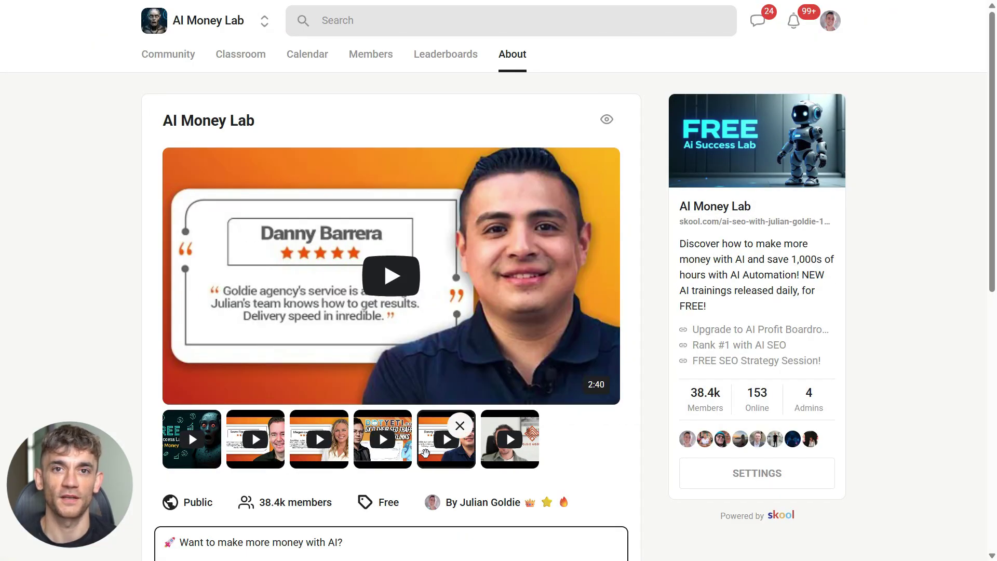
pyautogui.scroll(-1, 927, 187)
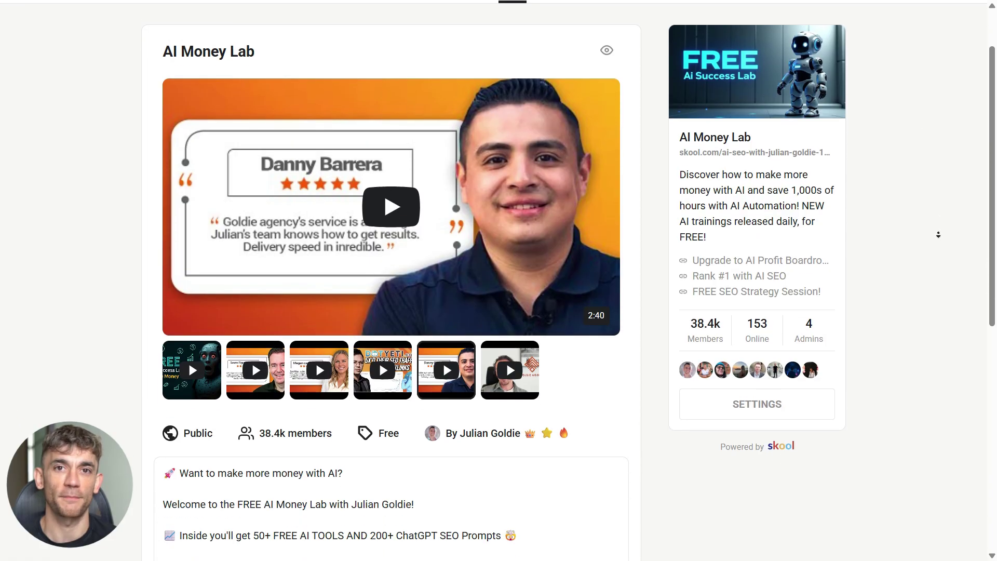
pyautogui.scroll(-2, 937, 233)
pyautogui.scroll(-5, 939, 234)
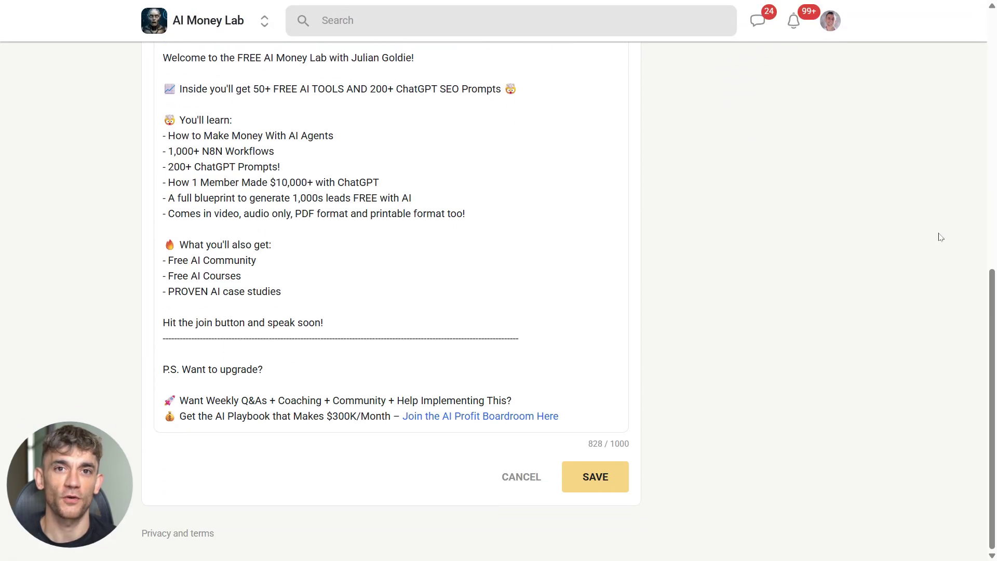
pyautogui.scroll(5, 939, 235)
pyautogui.scroll(2, 939, 236)
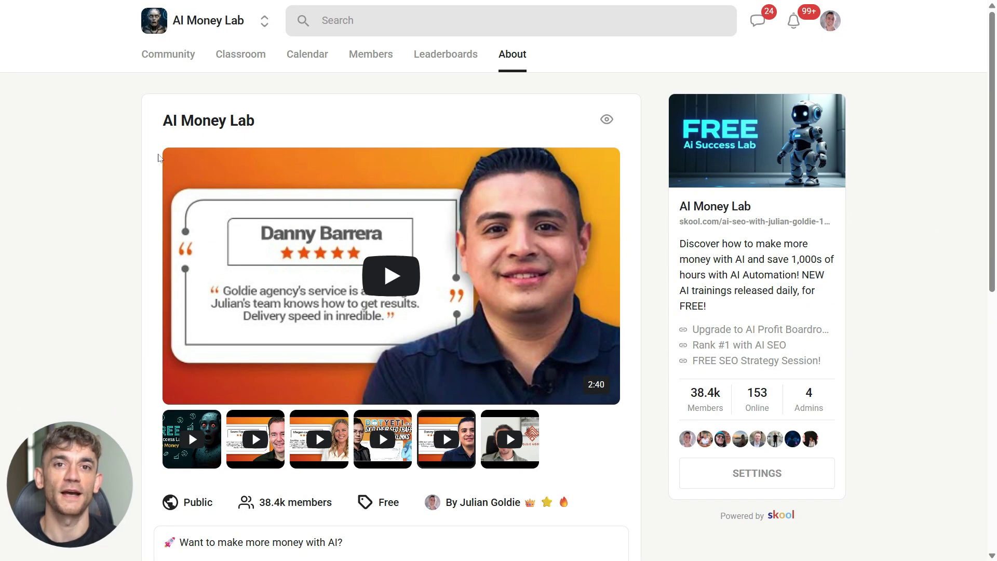
# Browse the community's discussion feed and then its Classroom courses.
pyautogui.click(169, 56)
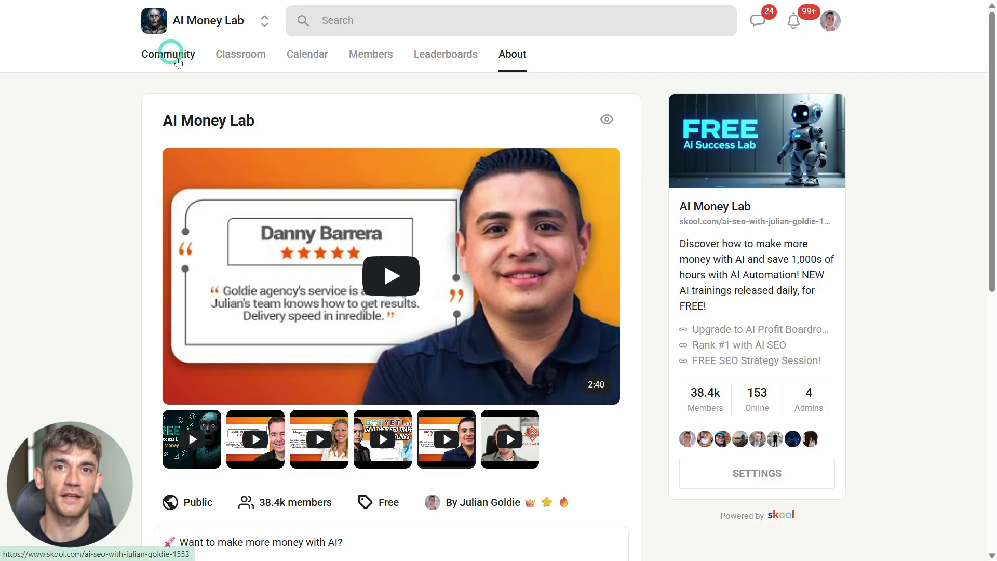
pyautogui.scroll(-5, 922, 236)
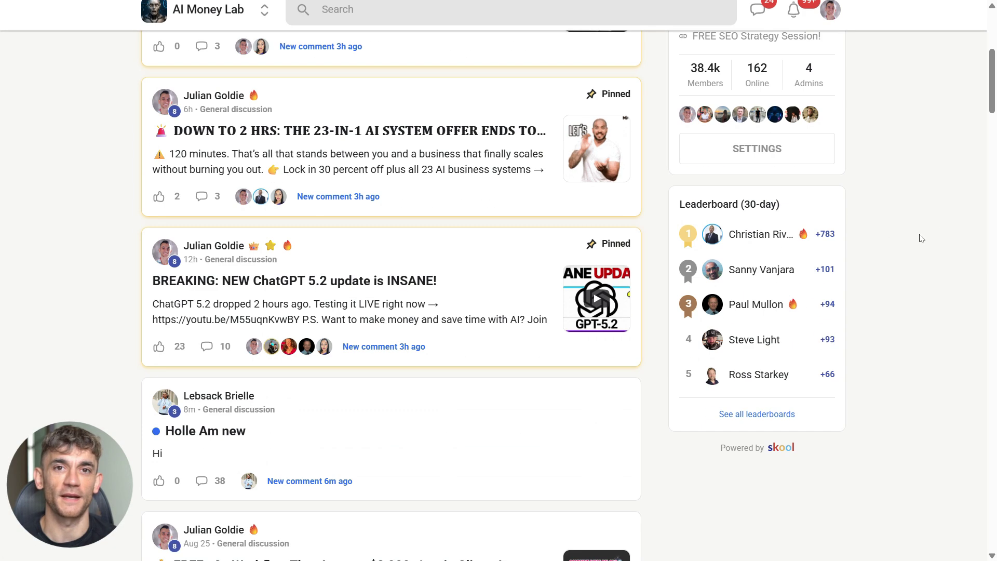
pyautogui.scroll(4, 921, 236)
pyautogui.scroll(1, 920, 237)
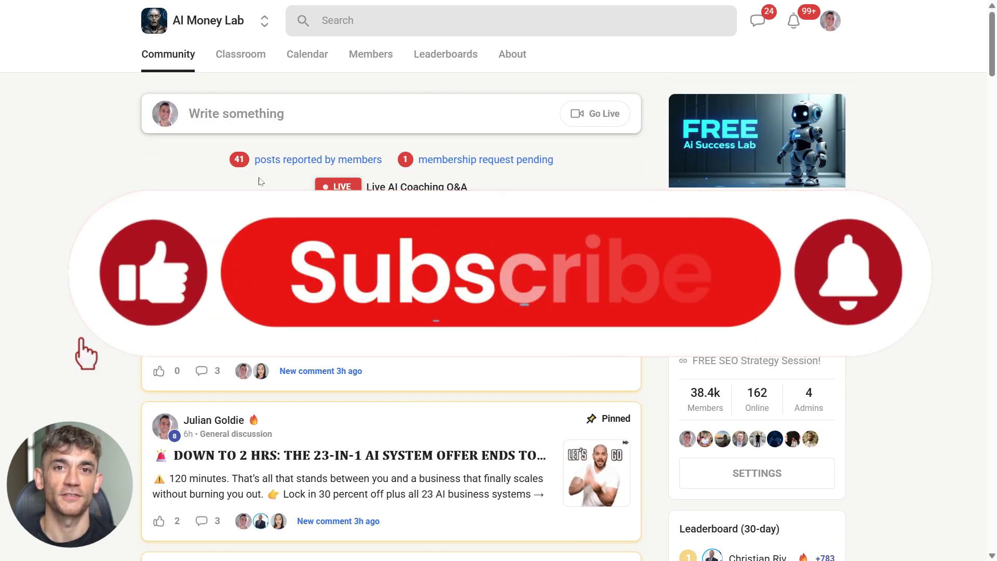
pyautogui.click(227, 61)
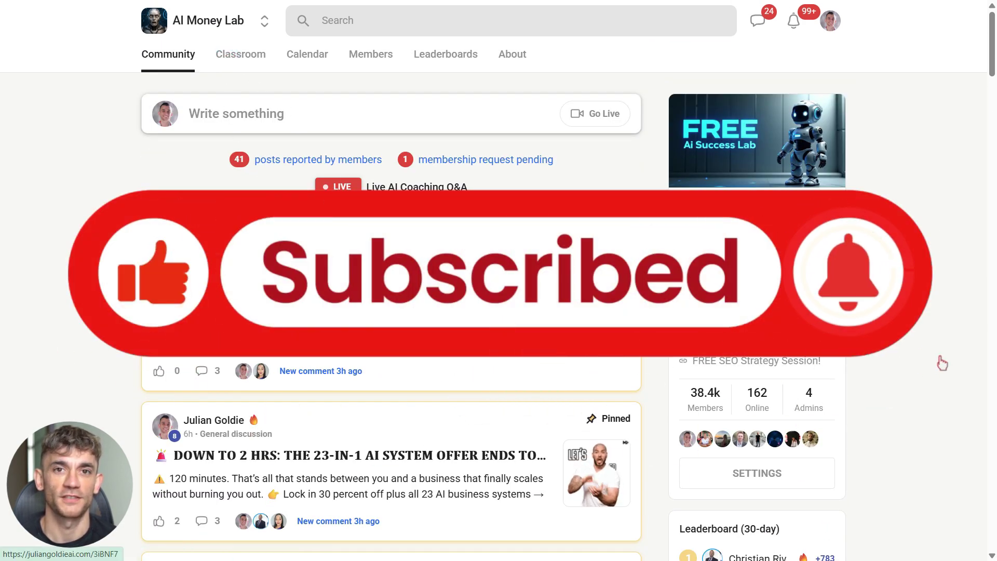